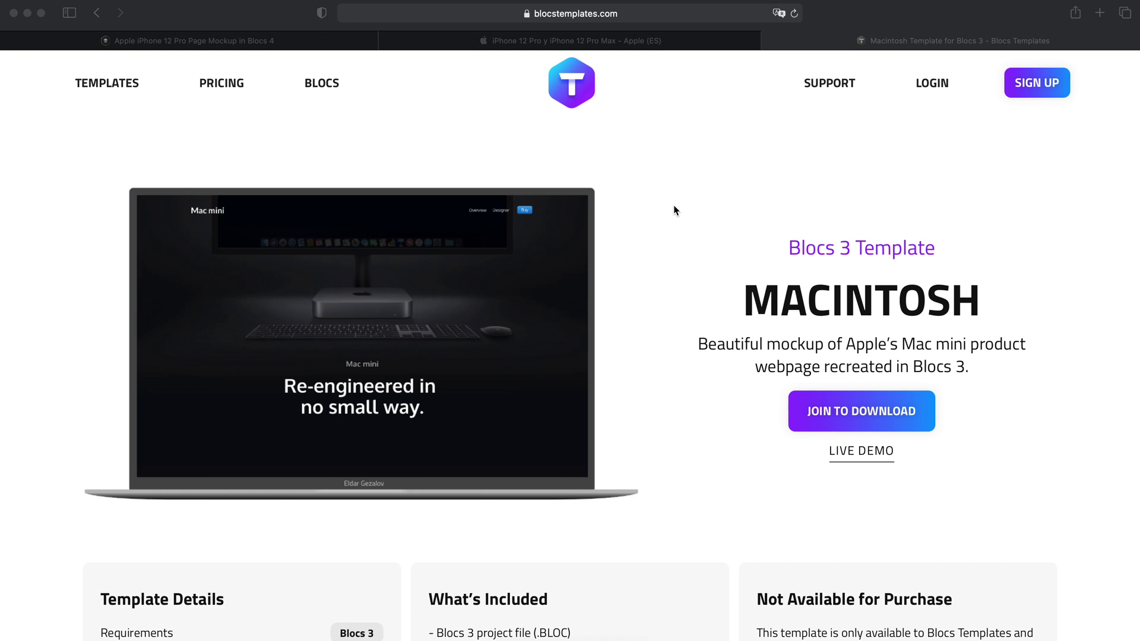
- Open the Macintosh template's Mac mini live demo in its own tab and scroll through it
click(868, 455)
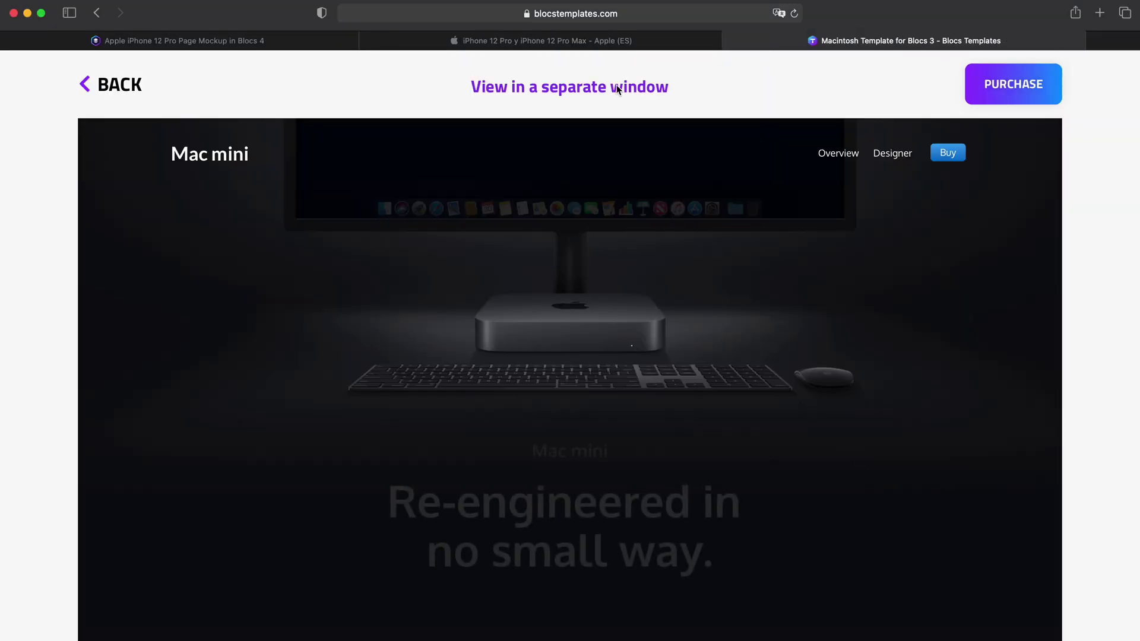
click(621, 84)
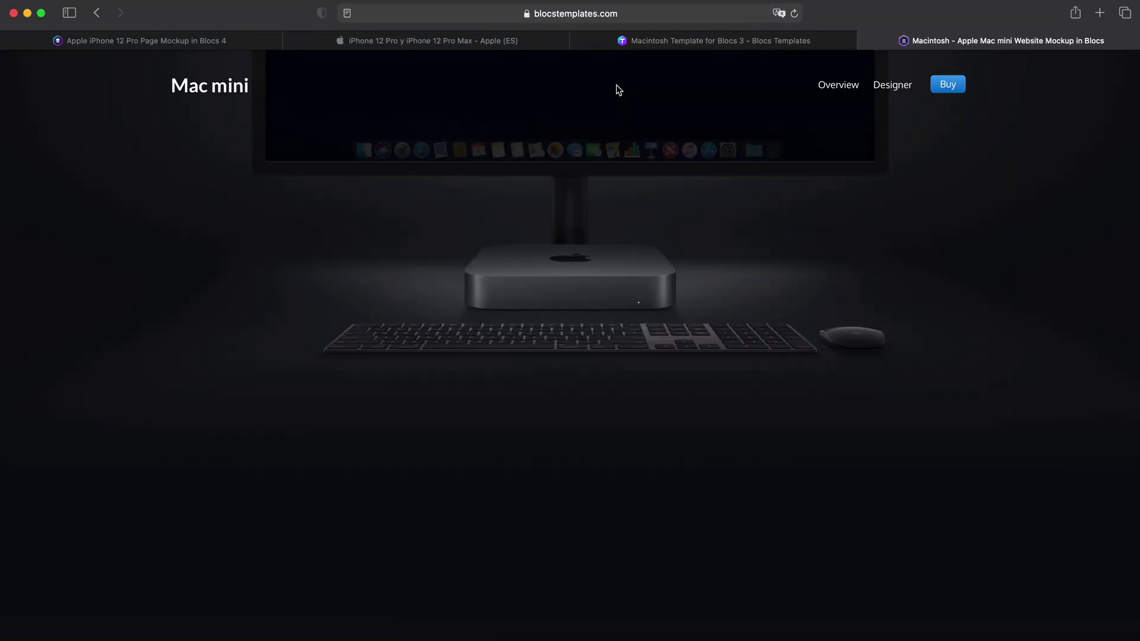
scroll(861, 407, down, 10)
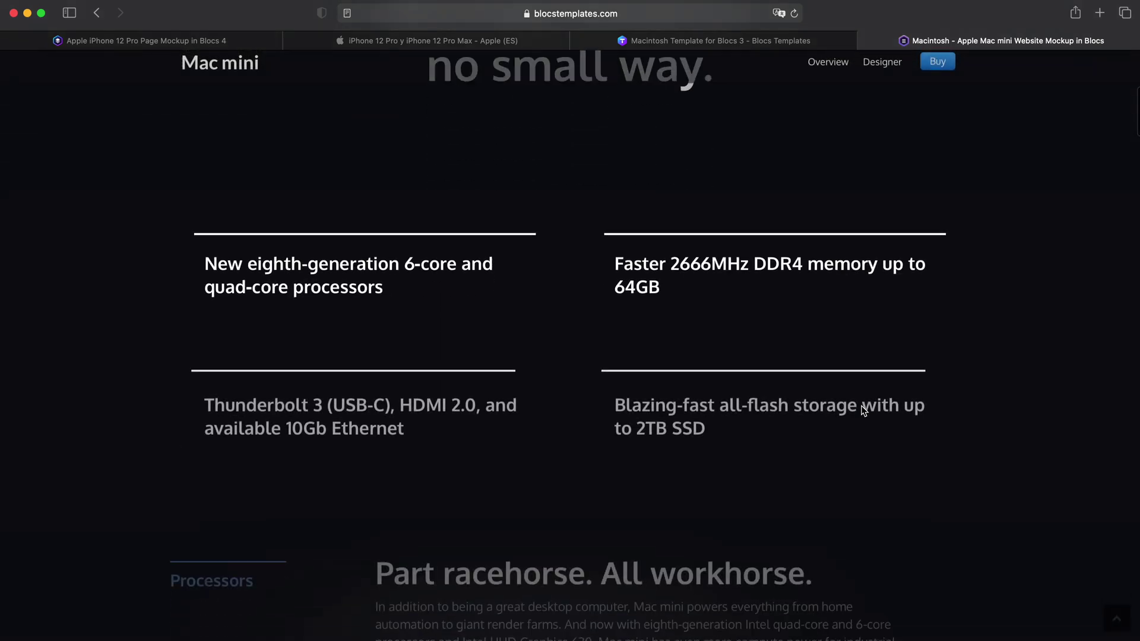
scroll(864, 411, down, 15)
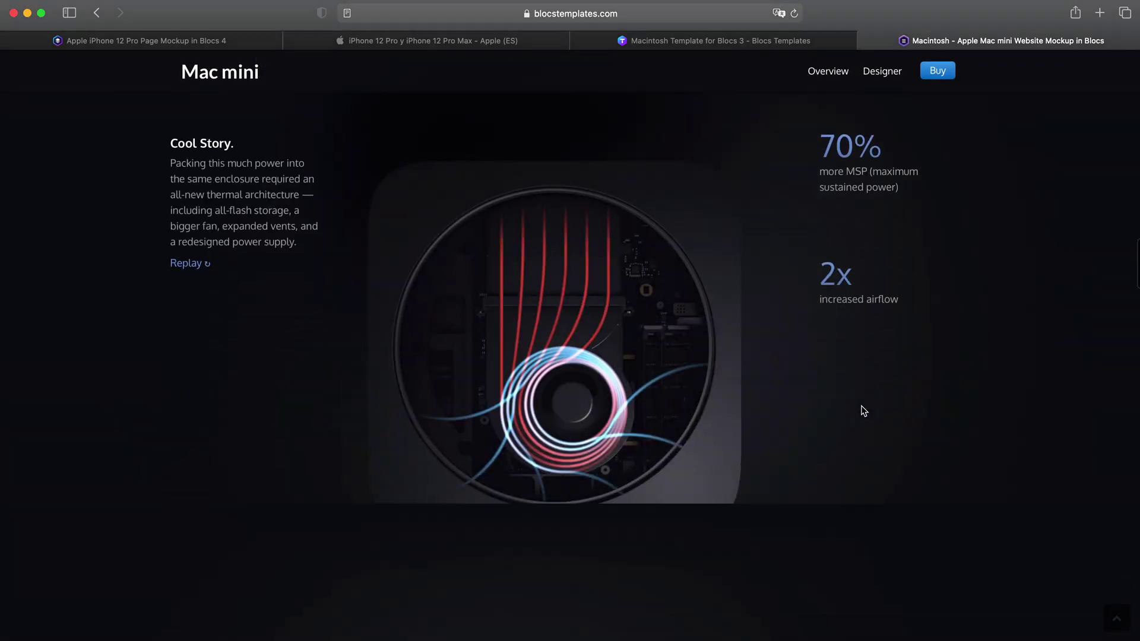
scroll(864, 411, up, 5)
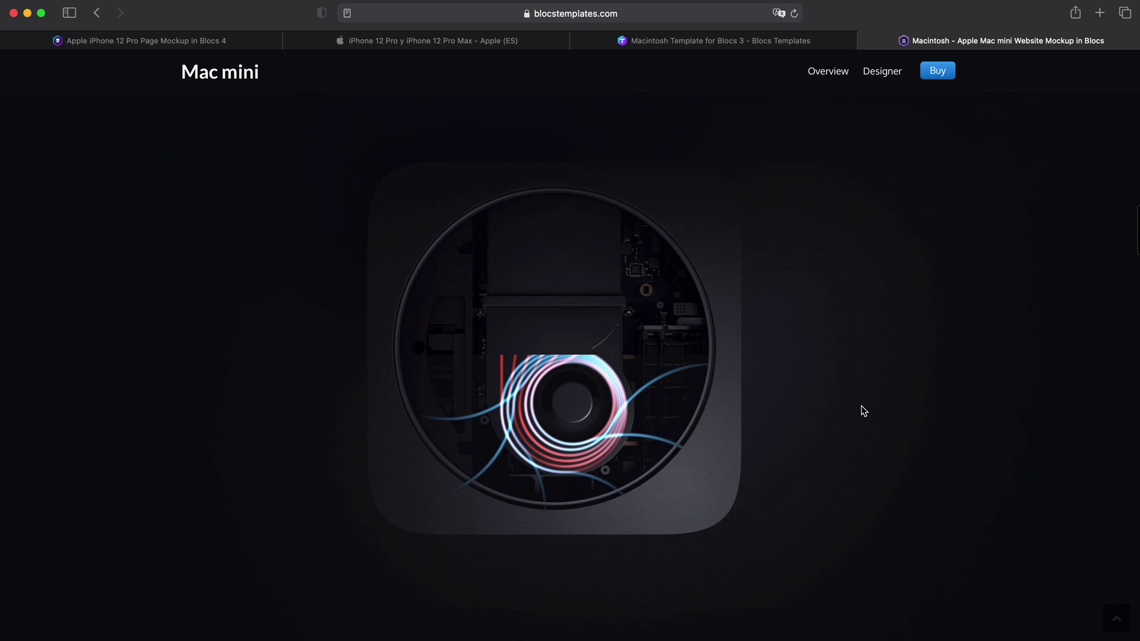
scroll(865, 411, down, 5)
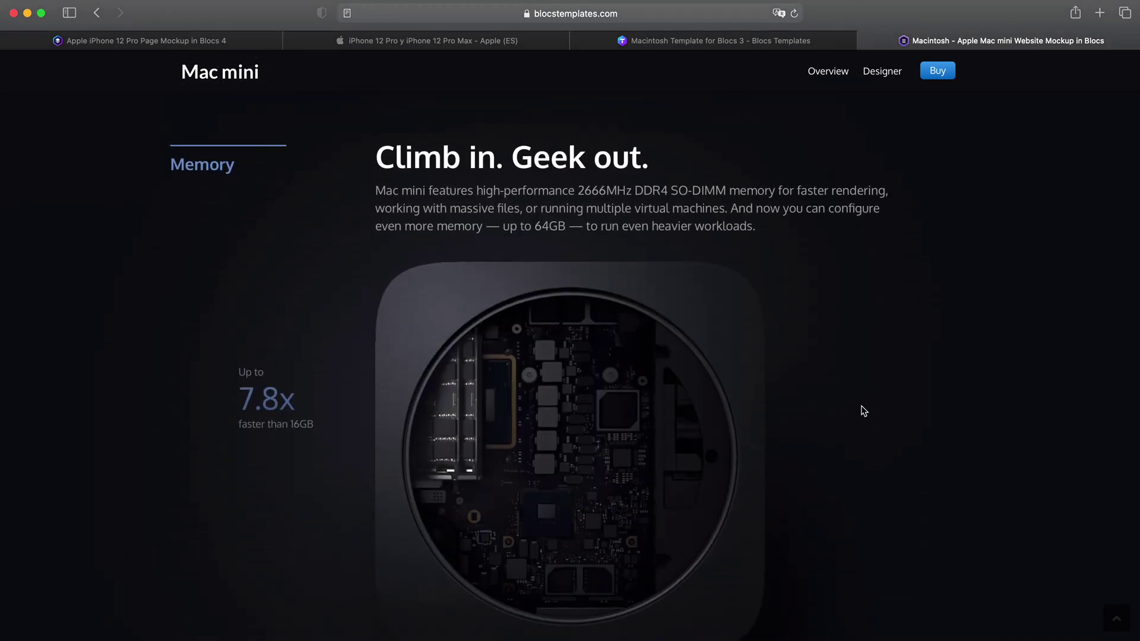
scroll(865, 411, down, 10)
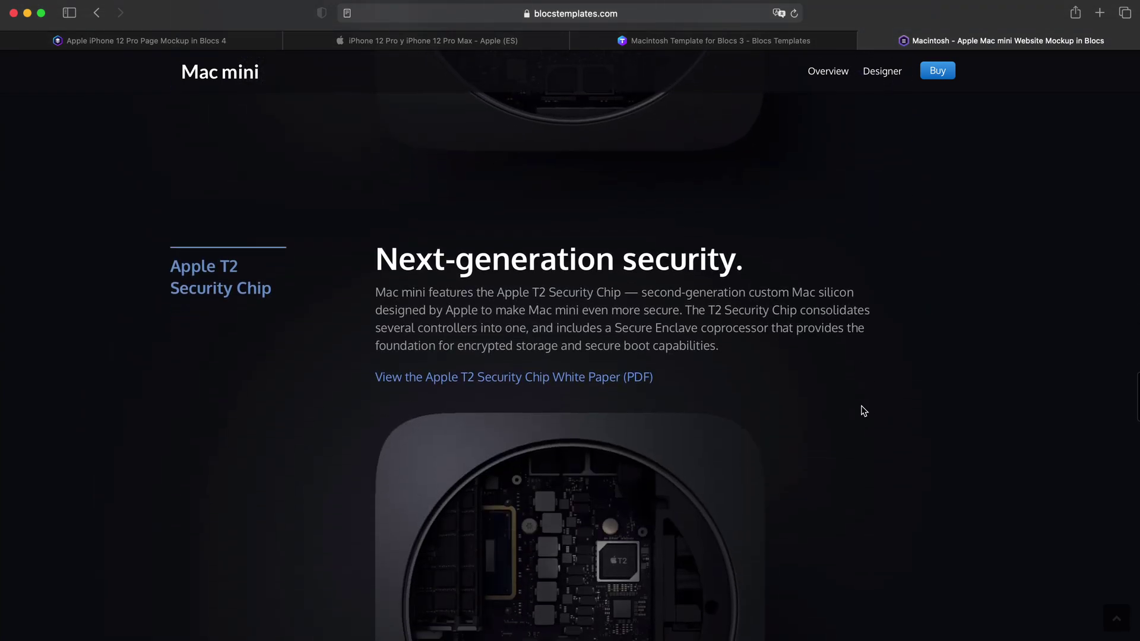
scroll(865, 411, down, 7)
scroll(864, 411, down, 12)
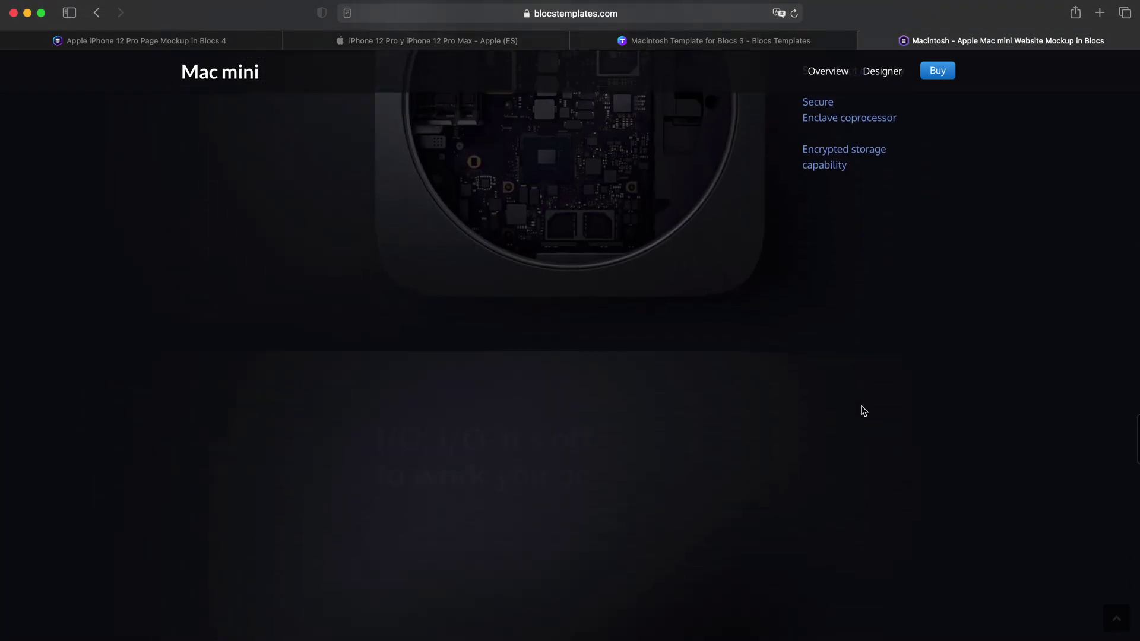
scroll(692, 440, down, 10)
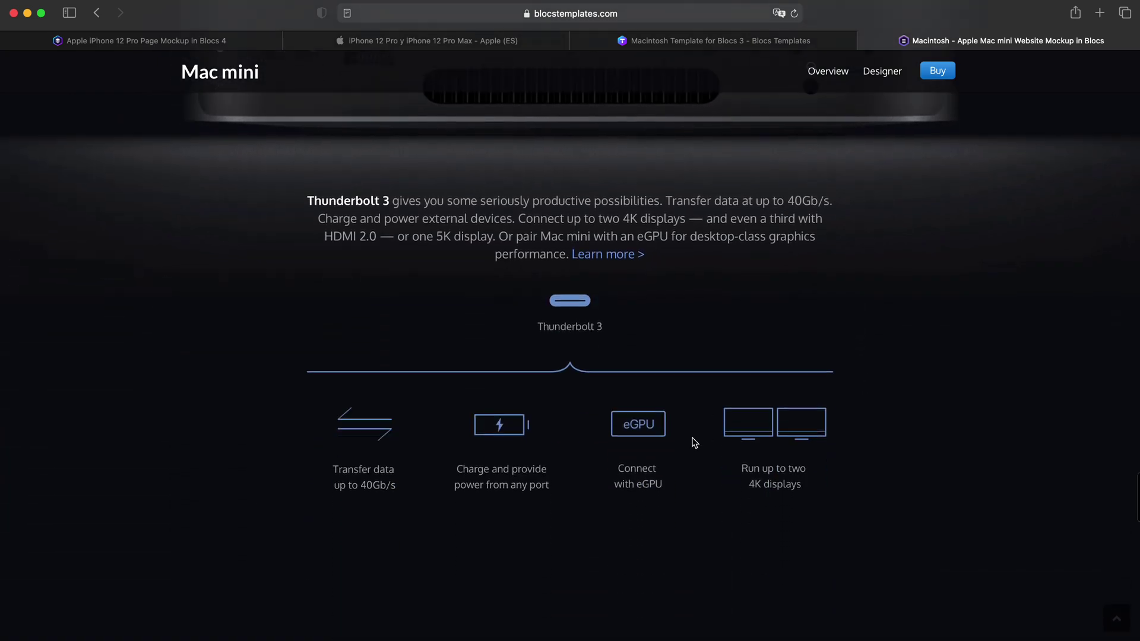
- Browse the Versatility use cases: Xcode Server, Live Performance, Digital Art and Signage, Build and Render Farms
click(543, 377)
click(611, 373)
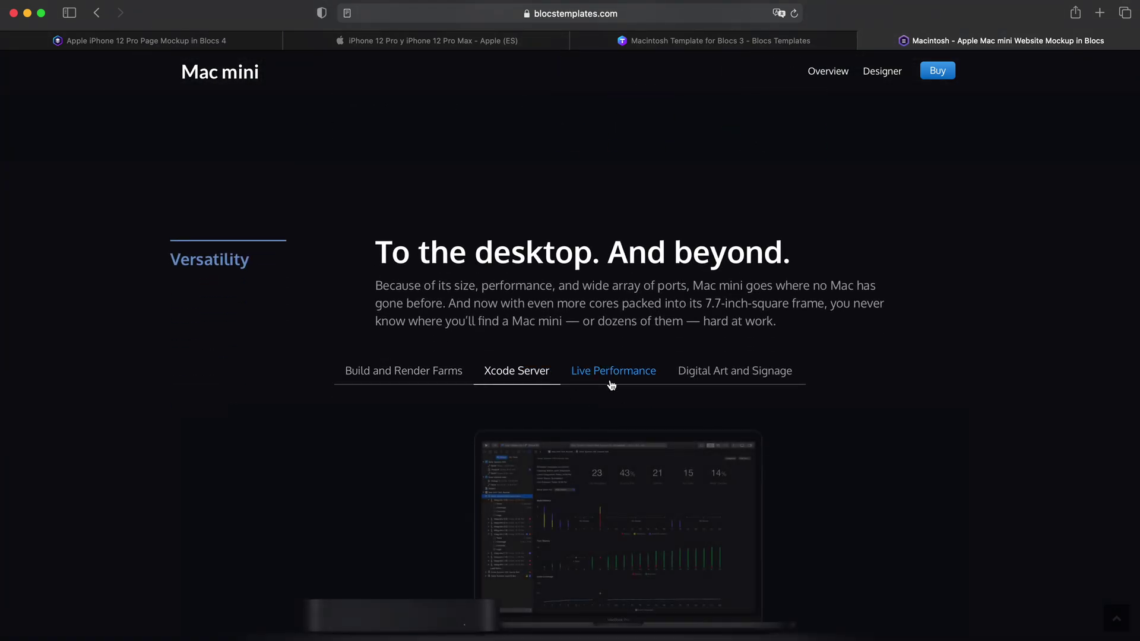
scroll(735, 199, down, 3)
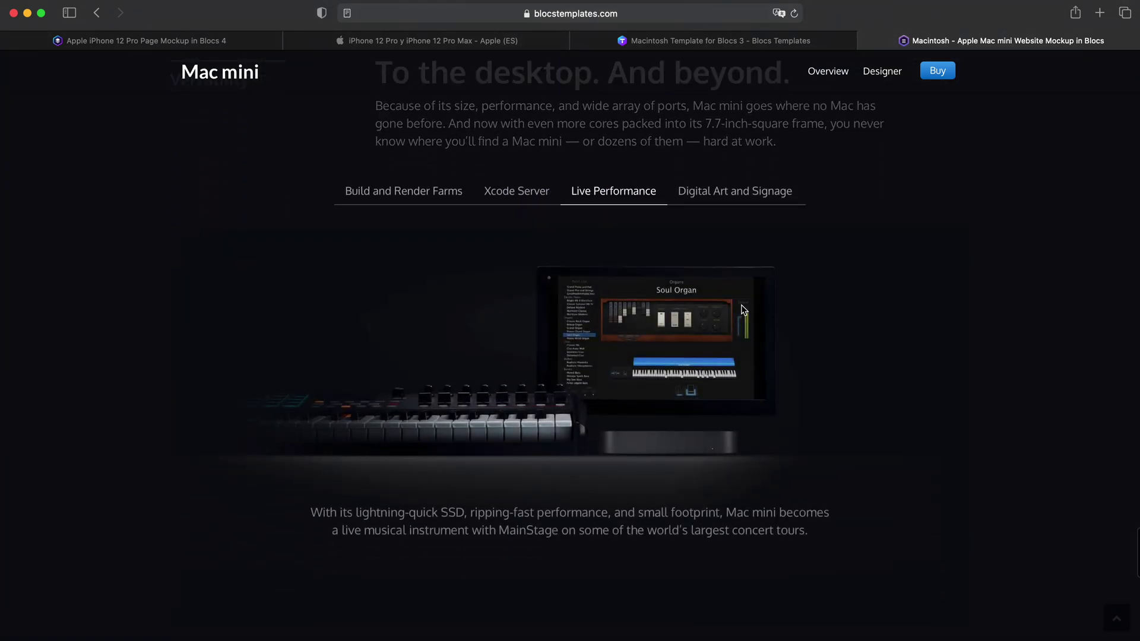
click(735, 192)
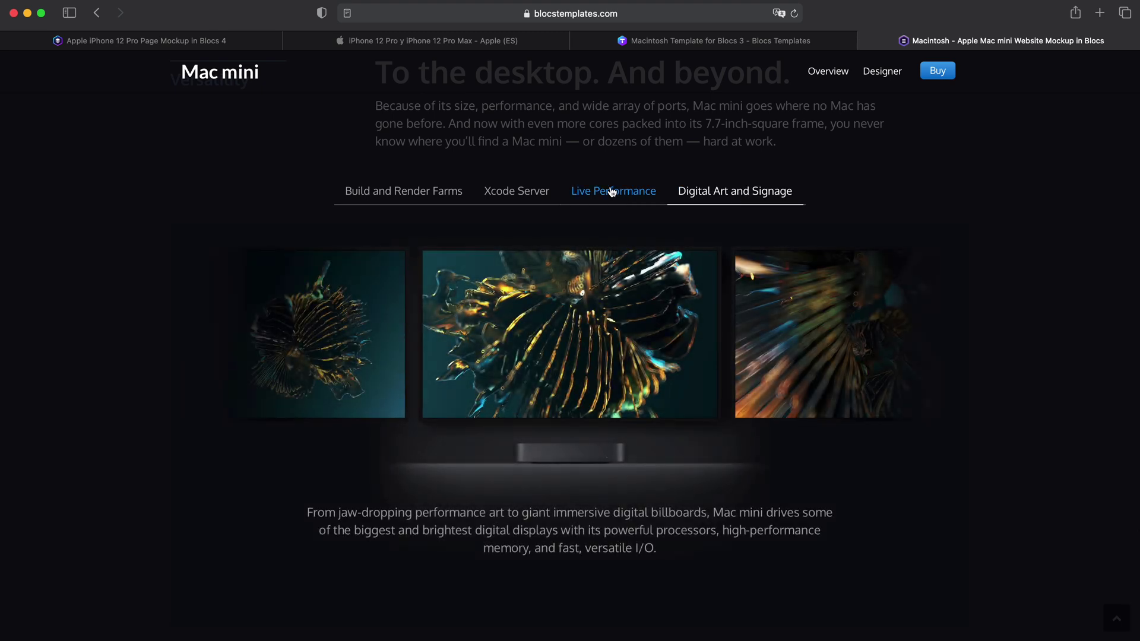
click(533, 194)
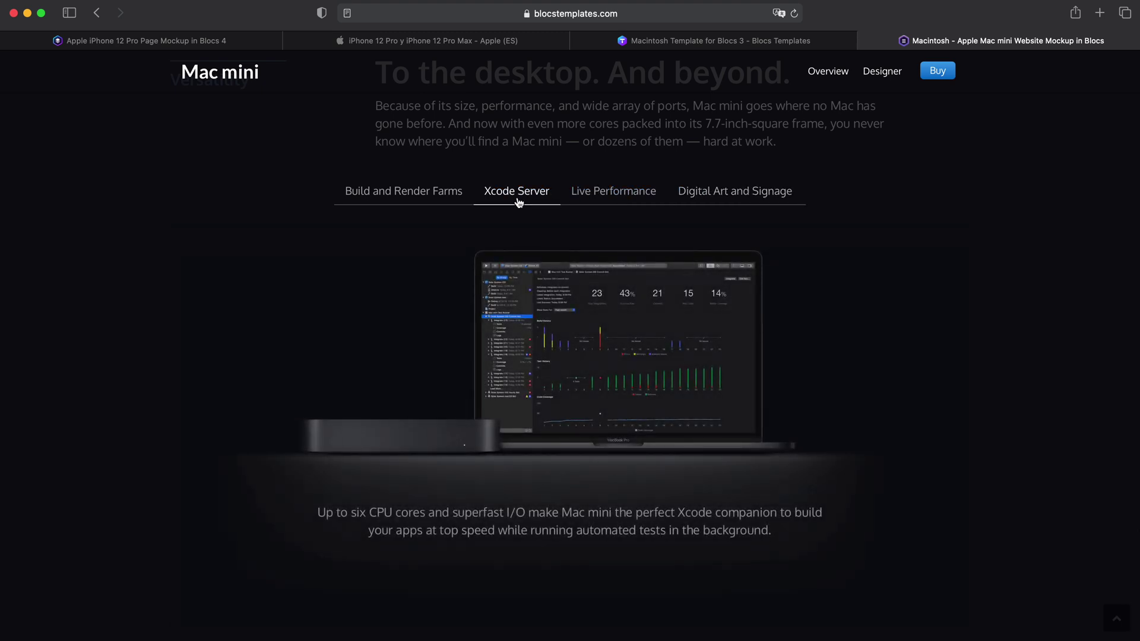
click(428, 195)
click(496, 193)
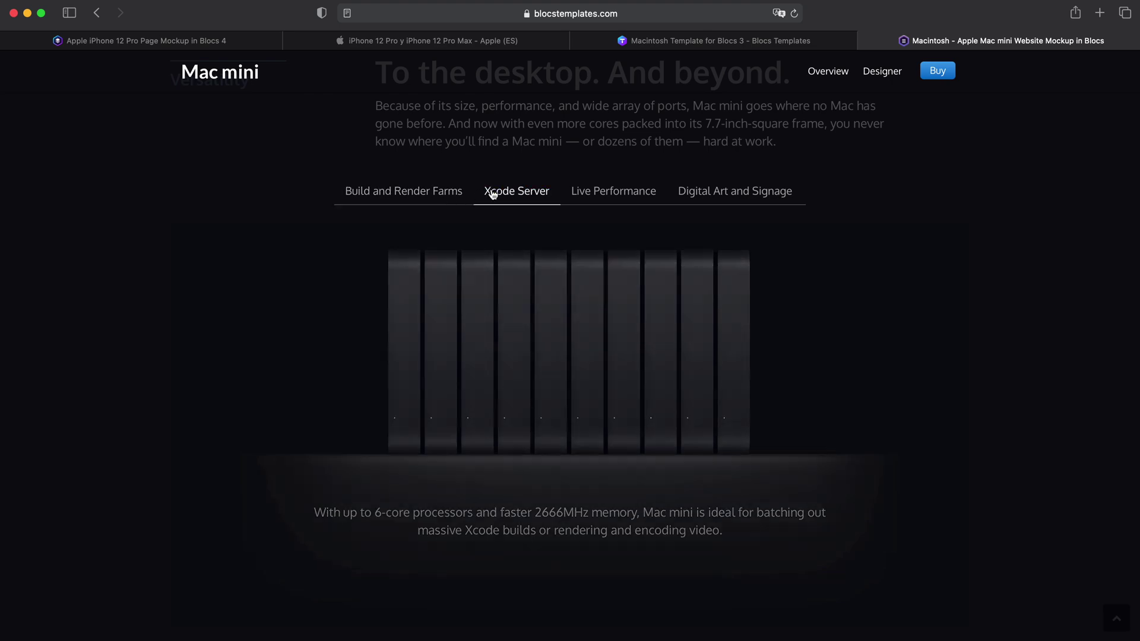
click(631, 190)
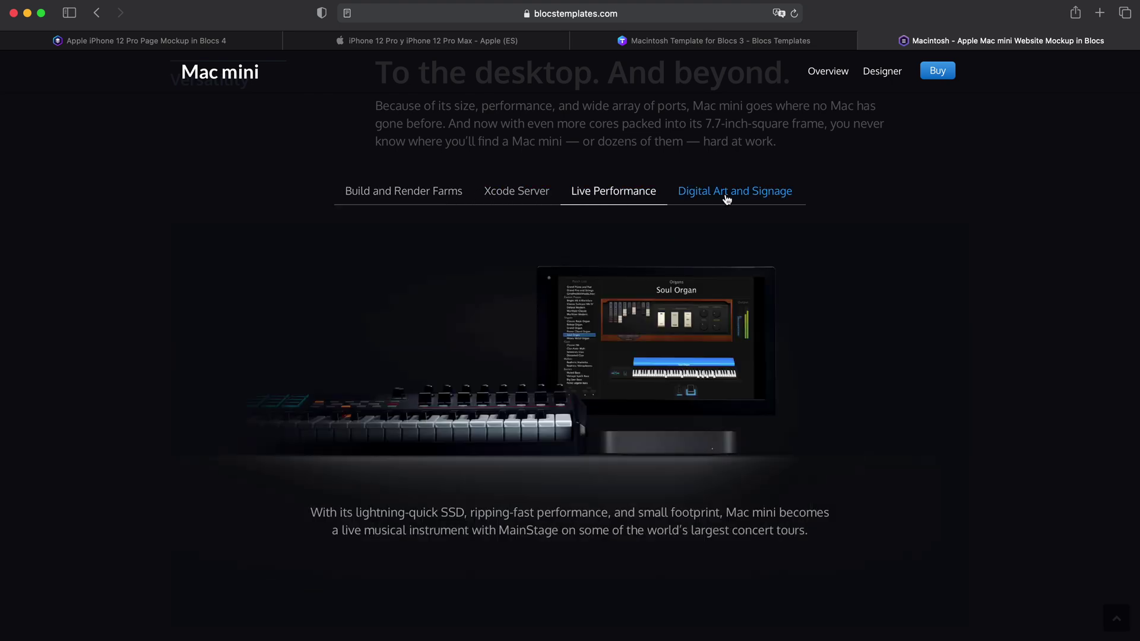
click(725, 198)
scroll(728, 200, up, 2)
scroll(728, 199, up, 6)
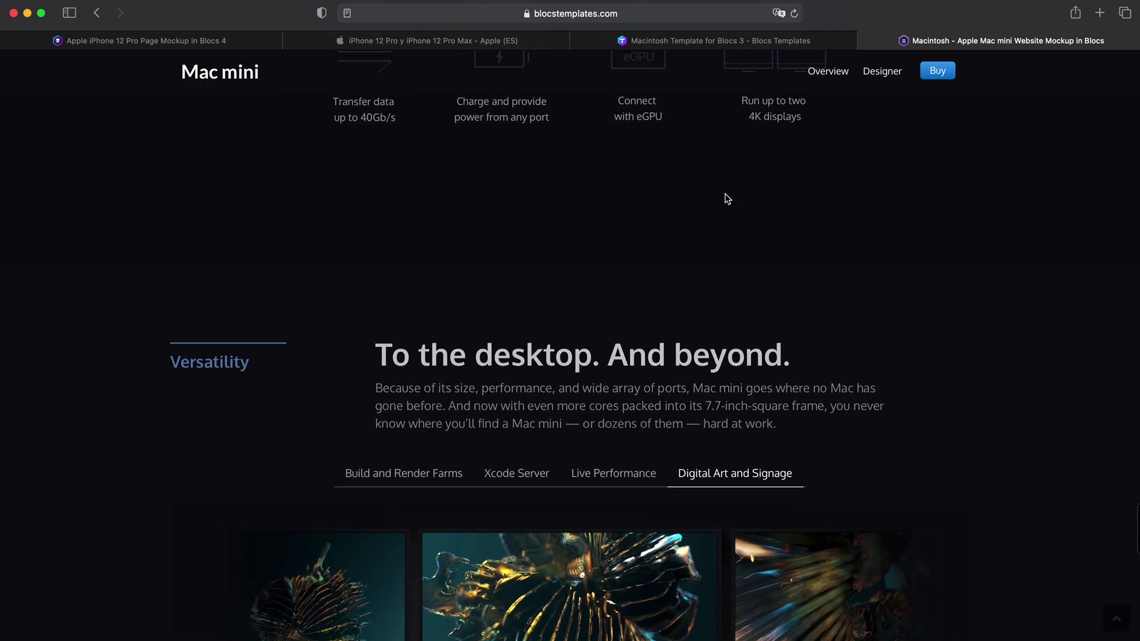
- Close the Mac mini demo tab and the Macintosh template tab
click(866, 41)
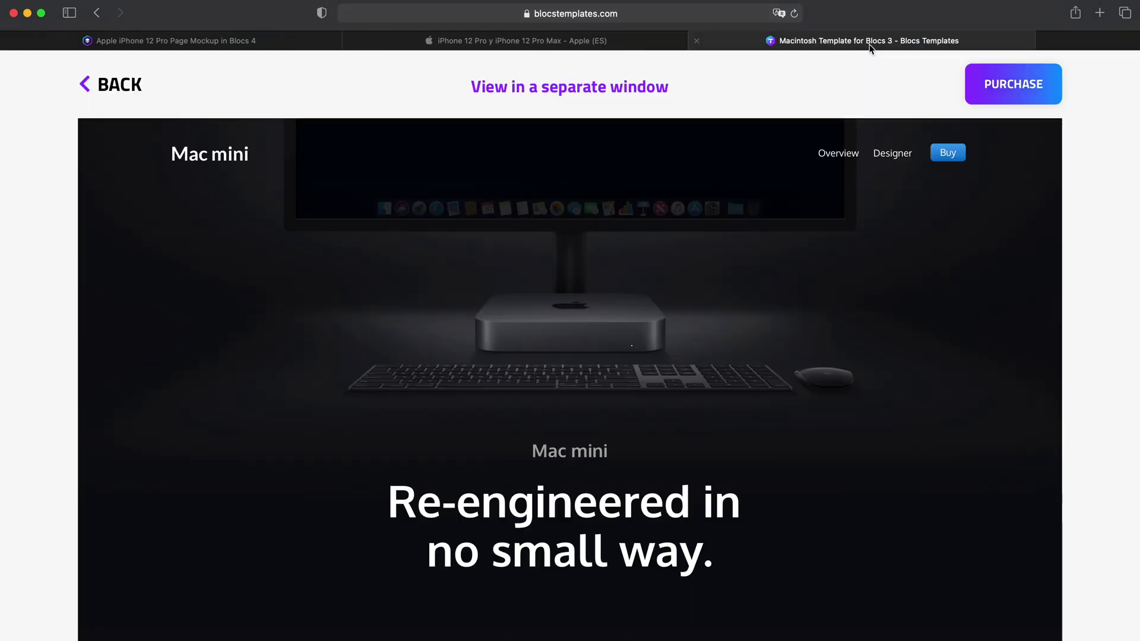
scroll(814, 328, down, 5)
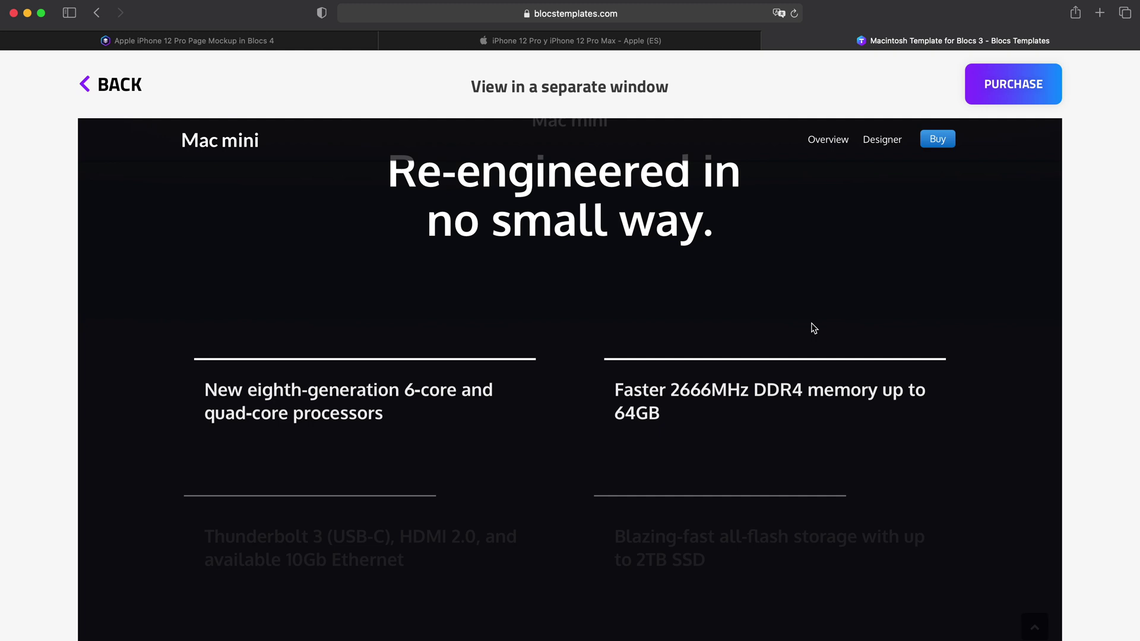
scroll(814, 328, up, 5)
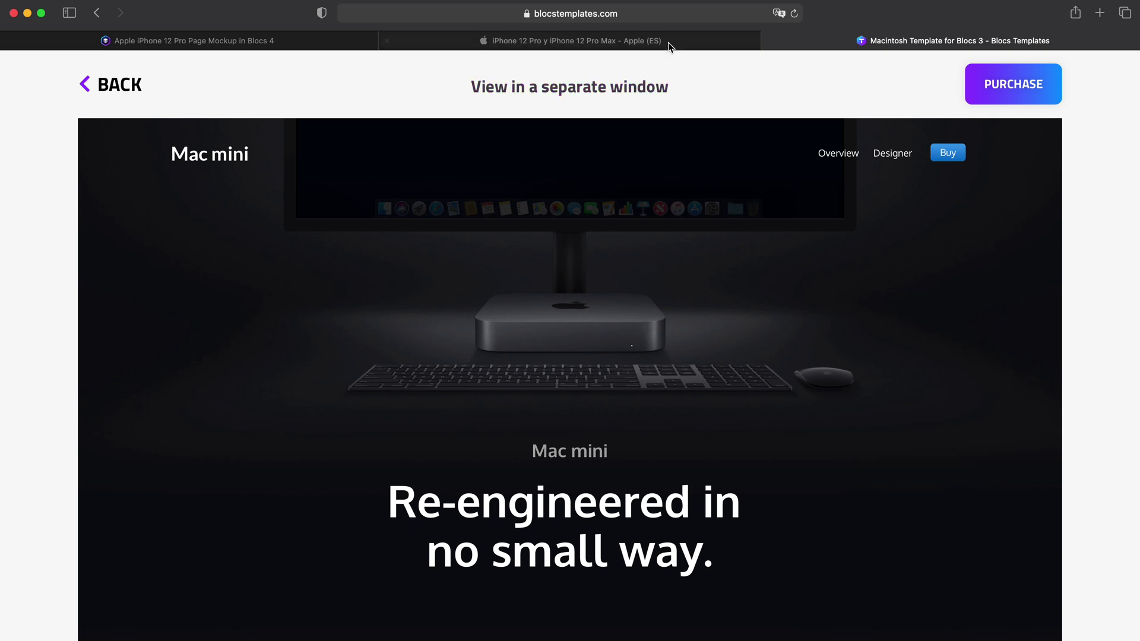
click(769, 41)
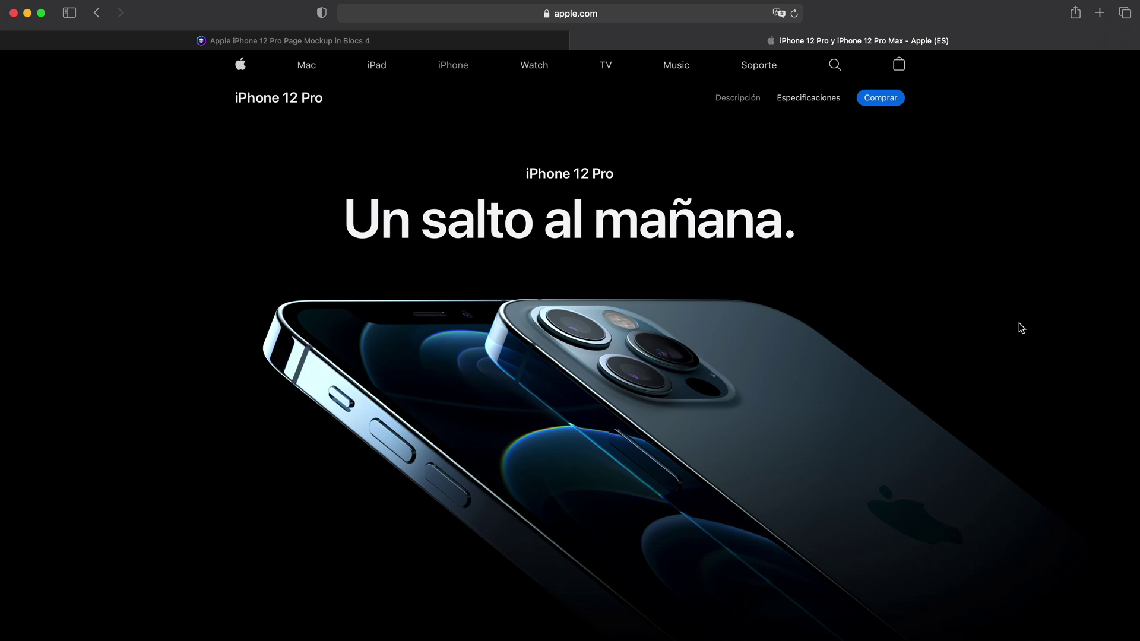
- Scroll down and back up Apple's Spanish iPhone 12 Pro page, then close its tab
scroll(1021, 328, down, 20)
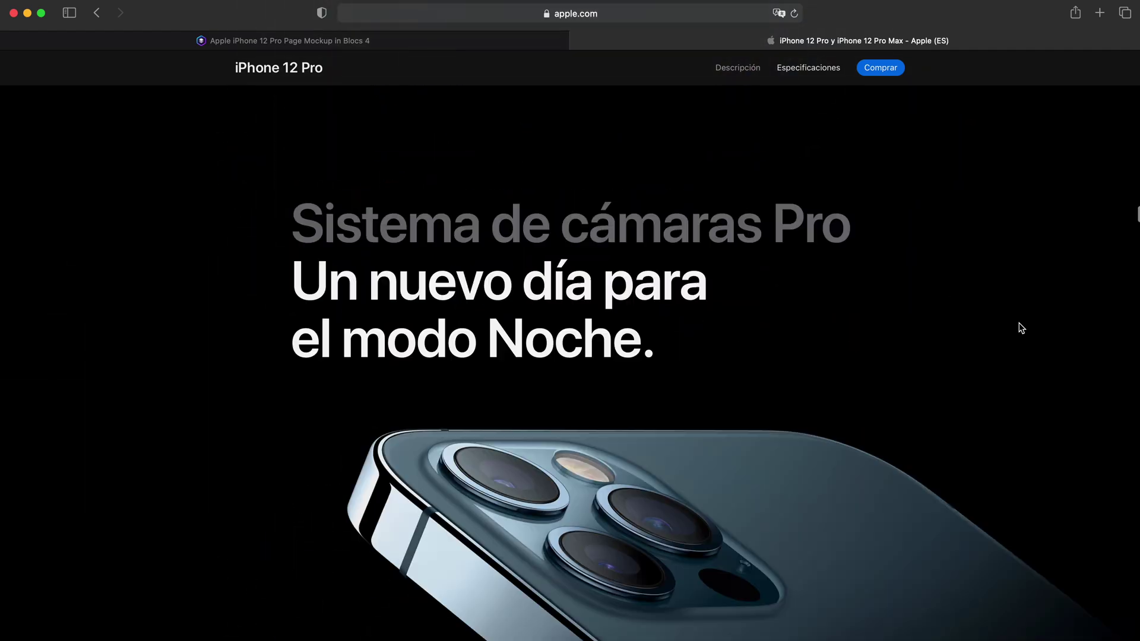
scroll(1021, 328, down, 20)
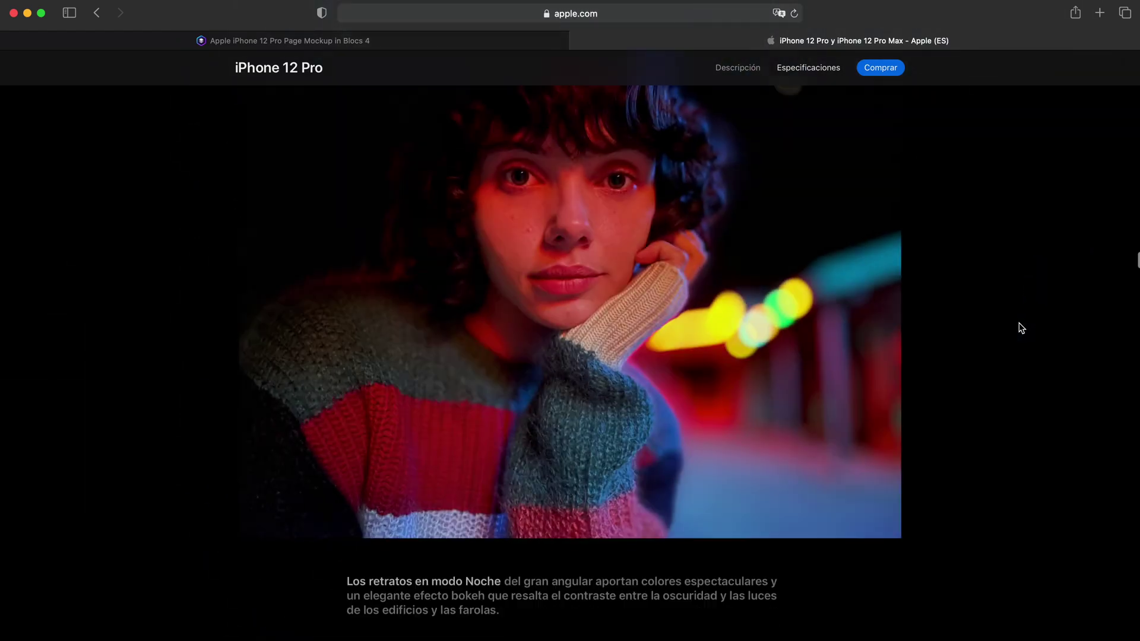
scroll(1021, 328, down, 20)
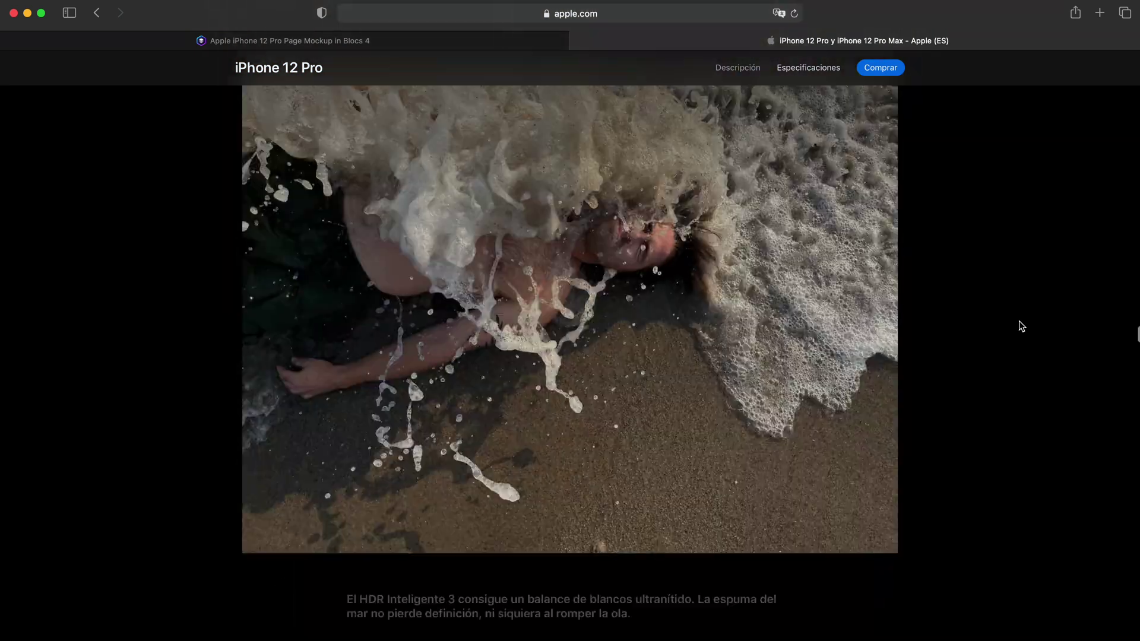
scroll(1022, 326, down, 20)
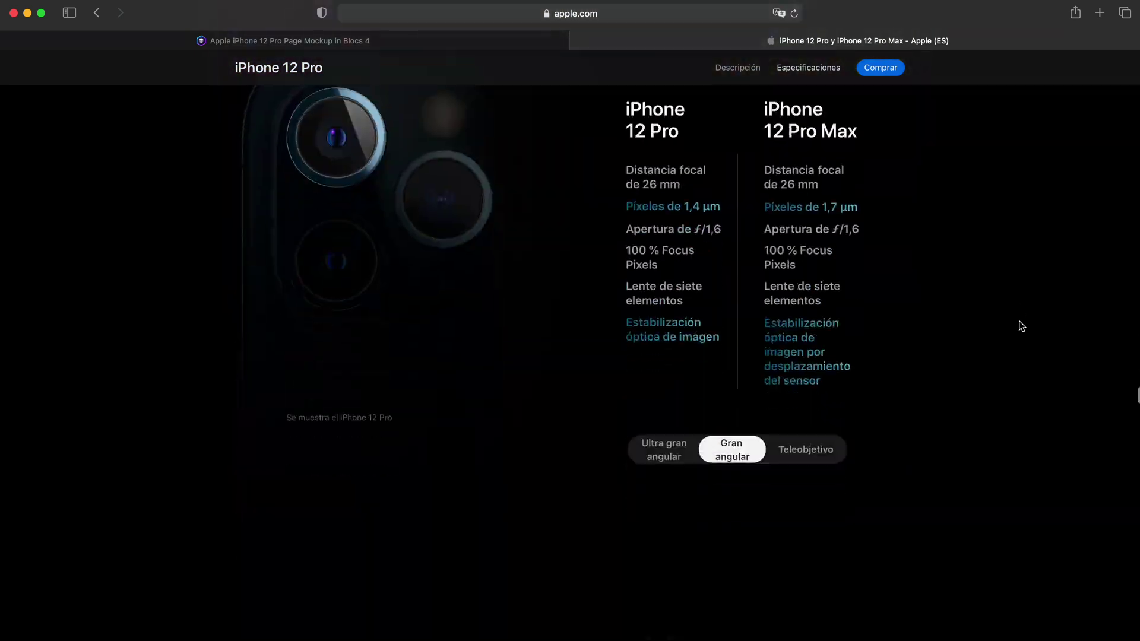
scroll(1022, 326, down, 20)
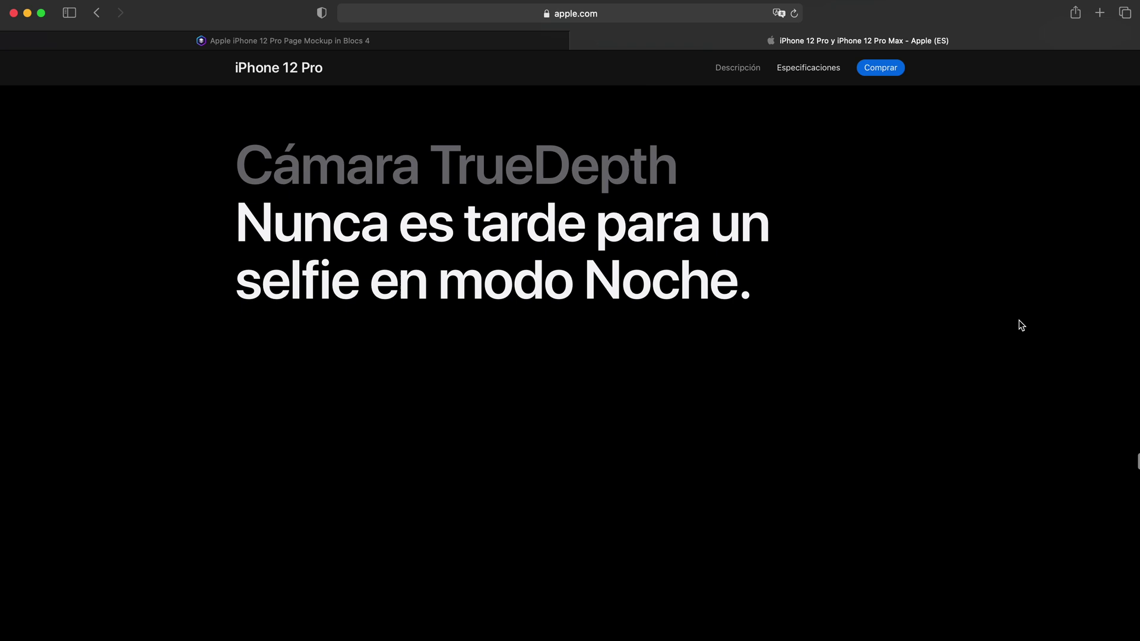
scroll(1022, 326, down, 10)
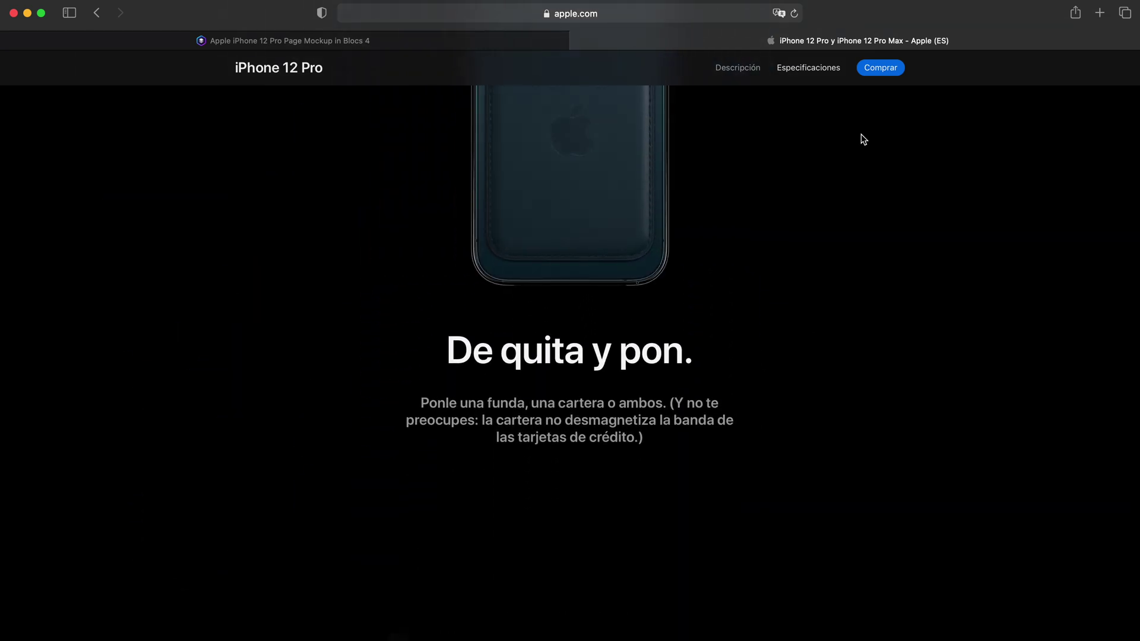
scroll(710, 183, up, 15)
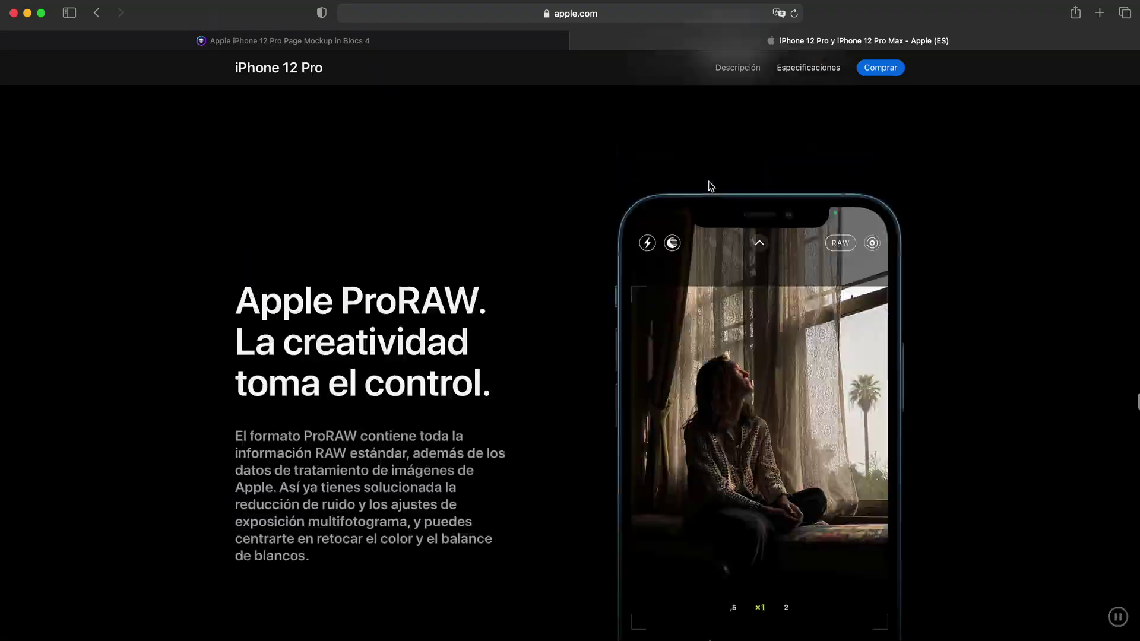
scroll(710, 186, up, 15)
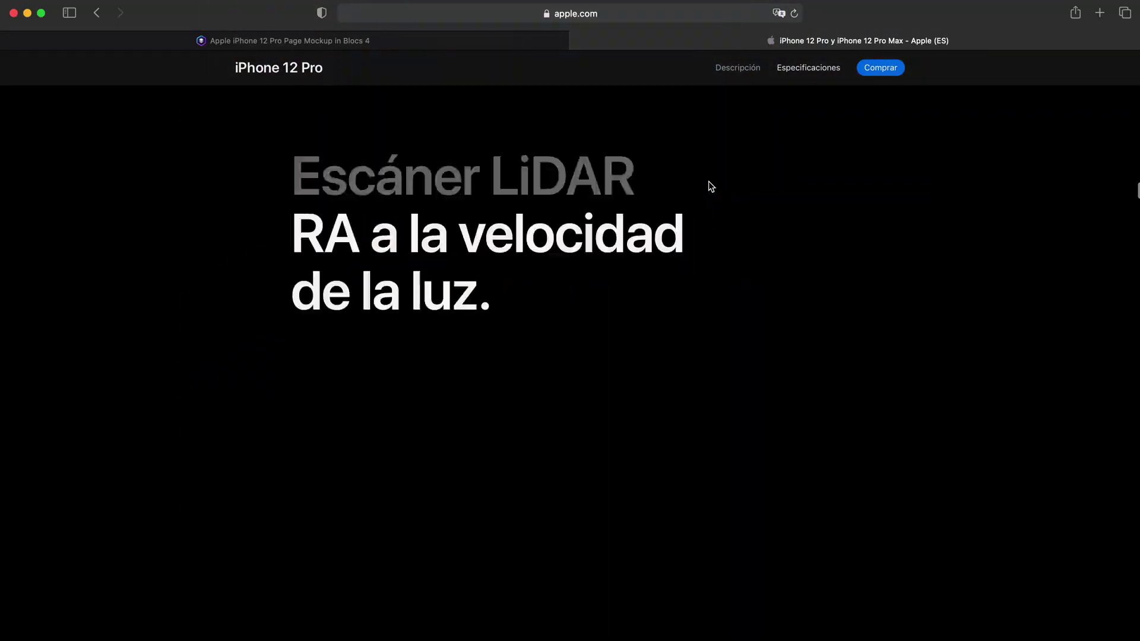
scroll(709, 183, up, 15)
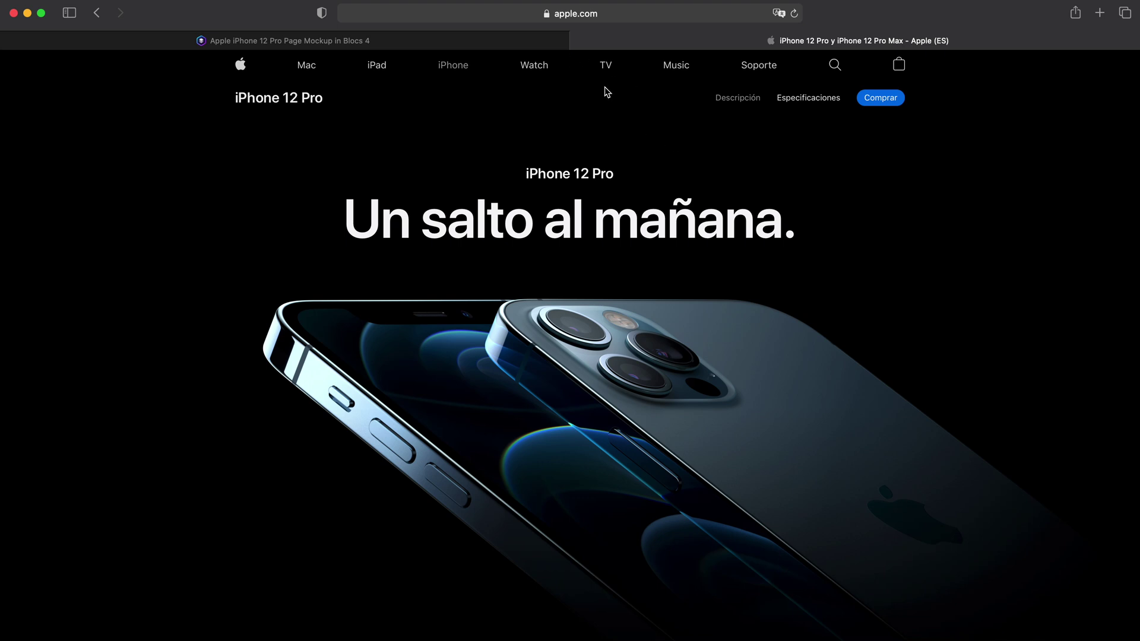
click(579, 40)
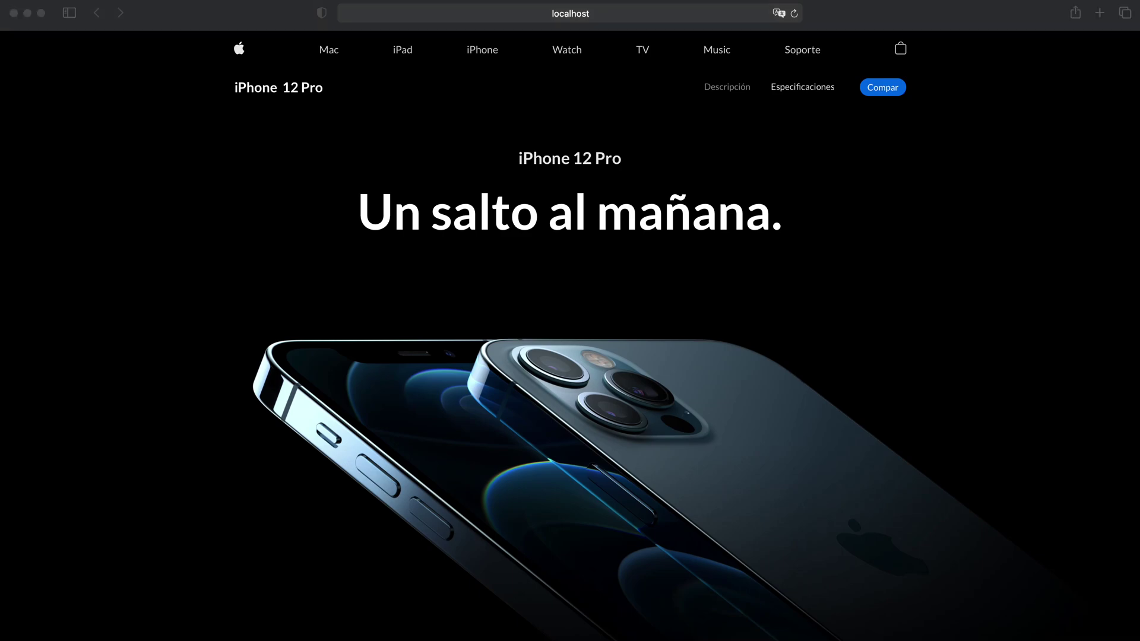
- Switch to Blocs 4 and look over the iPhone 12 Pro home page and layers
key(super+Tab)
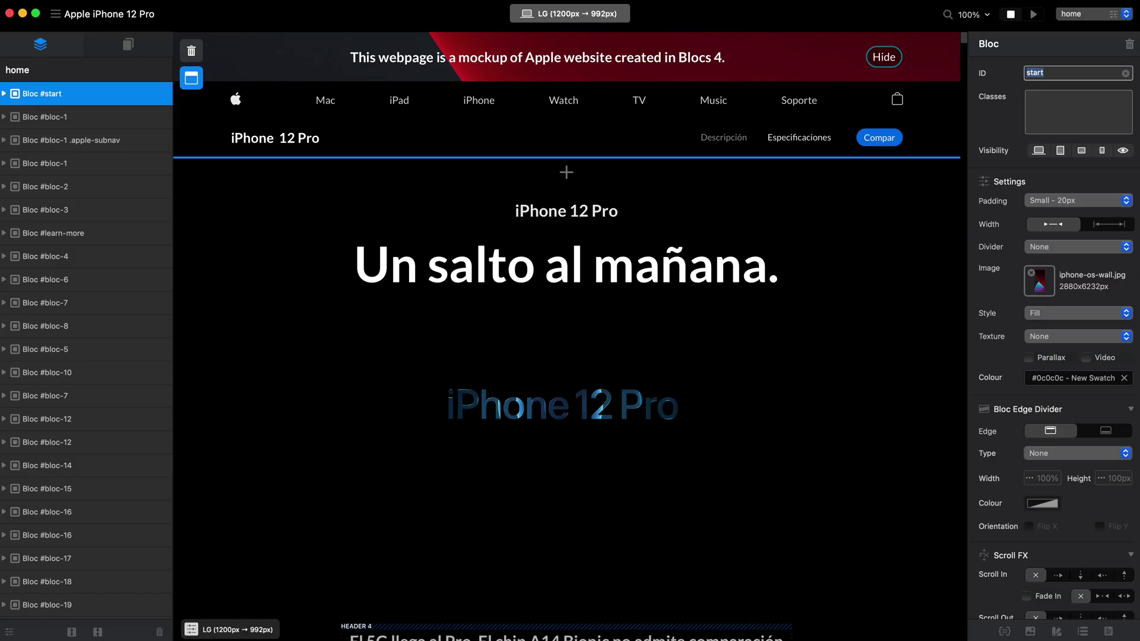
scroll(91, 306, down, 10)
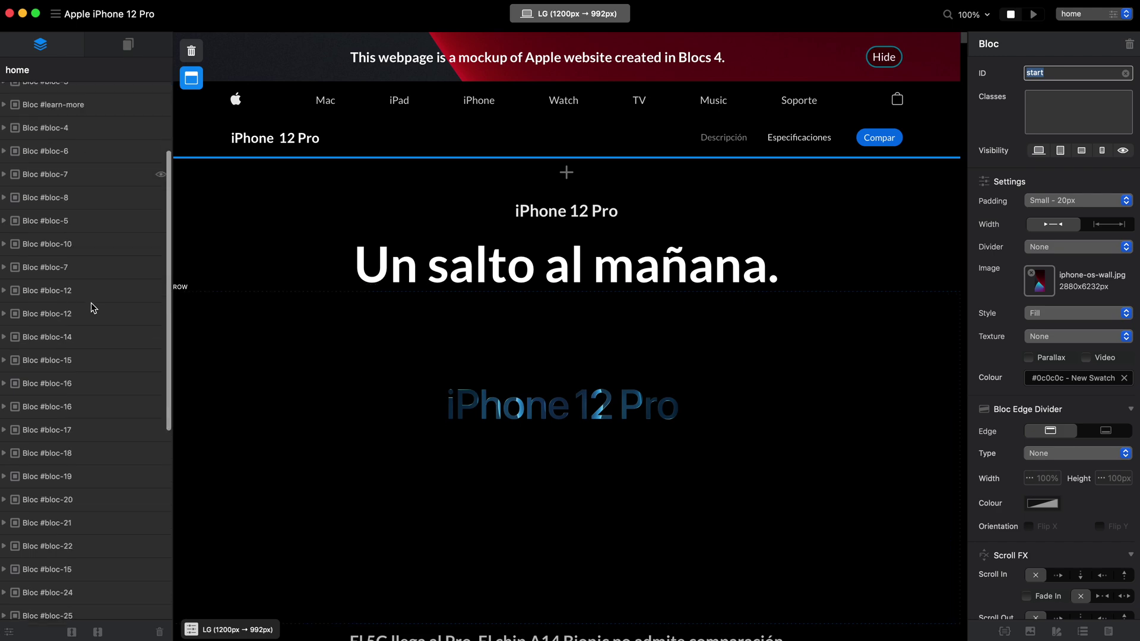
scroll(91, 307, up, 10)
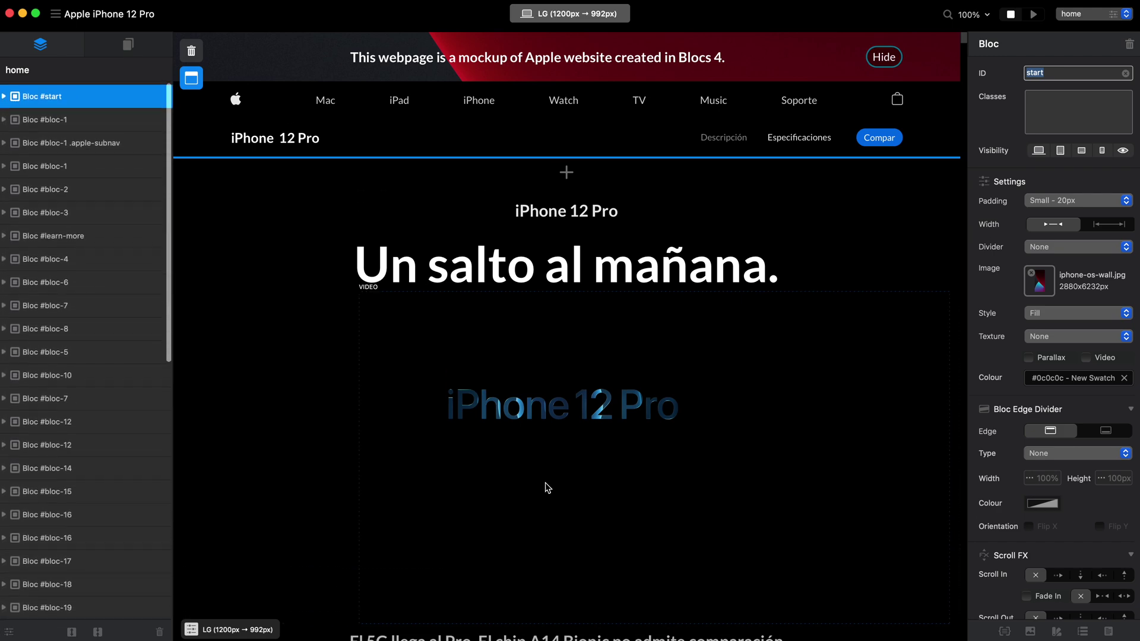
scroll(546, 484, down, 5)
scroll(547, 486, down, 5)
scroll(547, 486, up, 8)
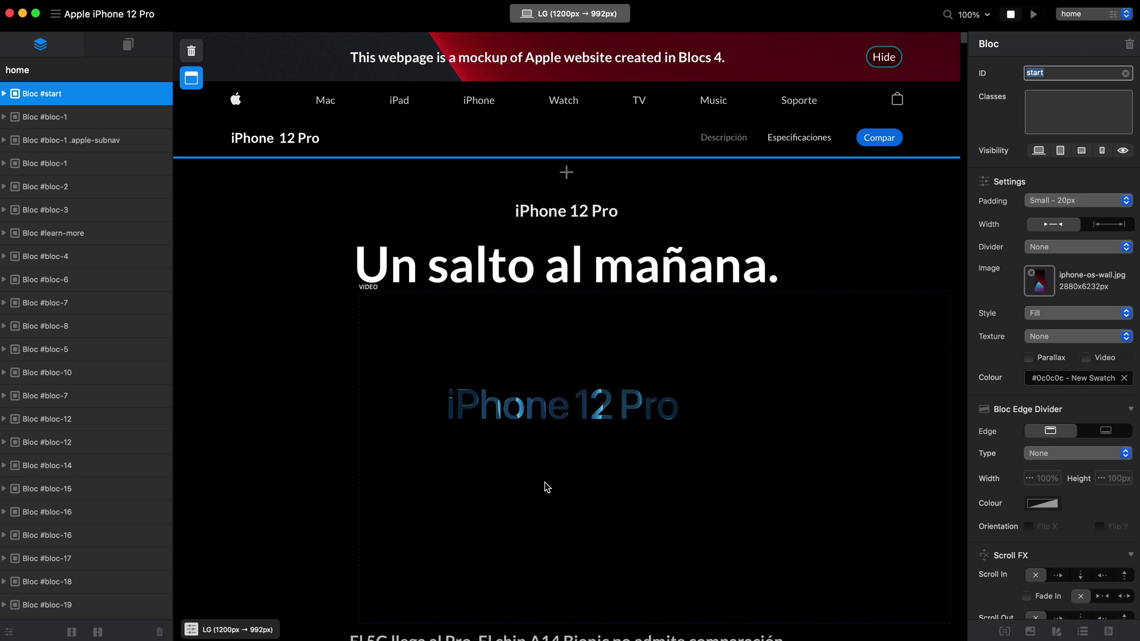
- Open the Asset Manager, move its window up, and browse assets like iphone-12.jpg and apple-car.mp4
key(super+shift+a)
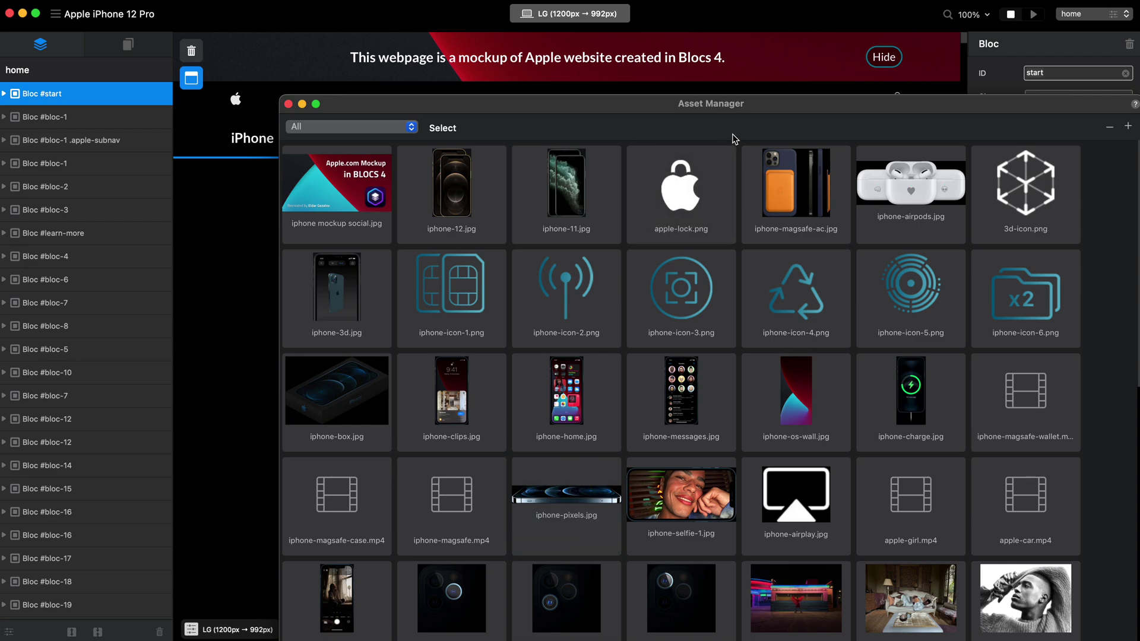
click(762, 112)
drag(762, 112, 675, 56)
scroll(861, 371, down, 6)
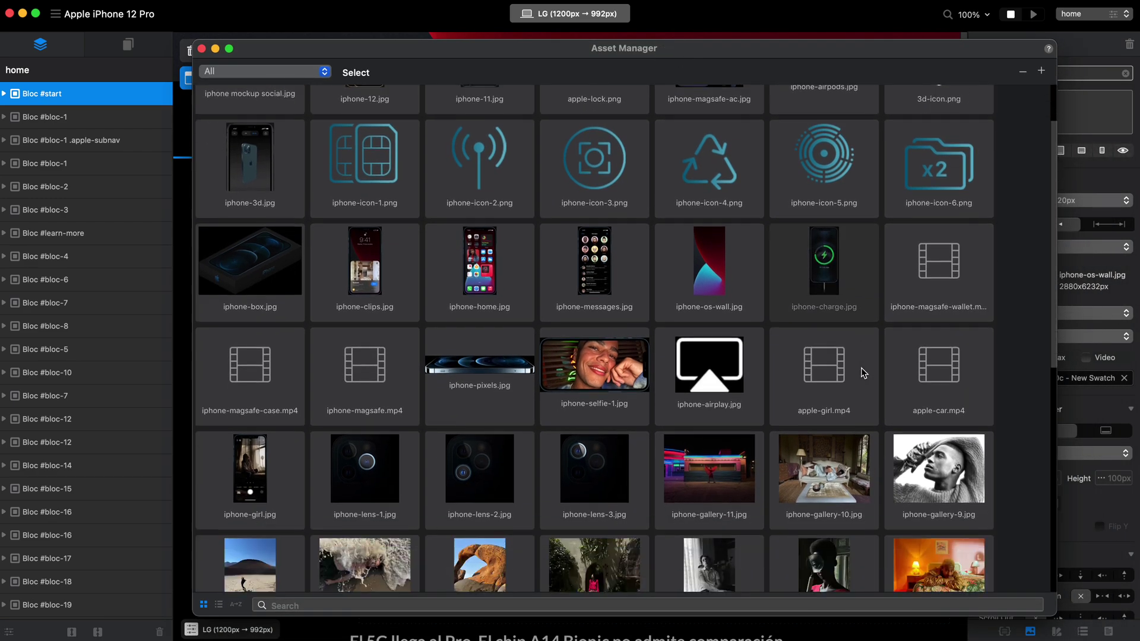
scroll(861, 372, down, 3)
scroll(861, 371, up, 10)
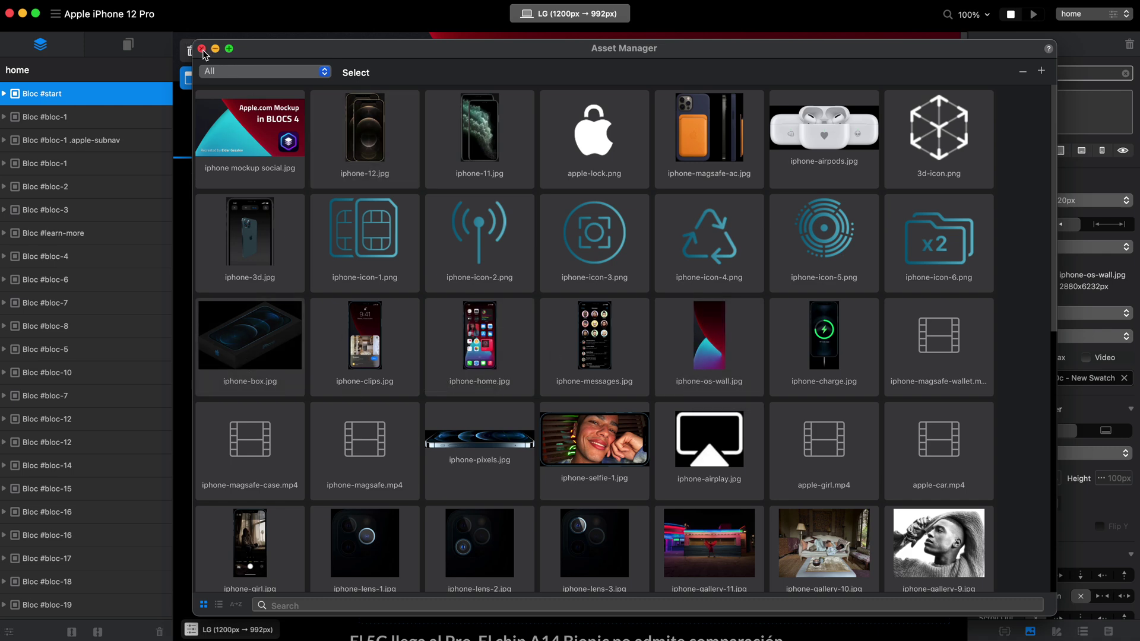
- Close the Asset Manager and scroll the 'Un salto al mañana.' home page down and back
click(202, 49)
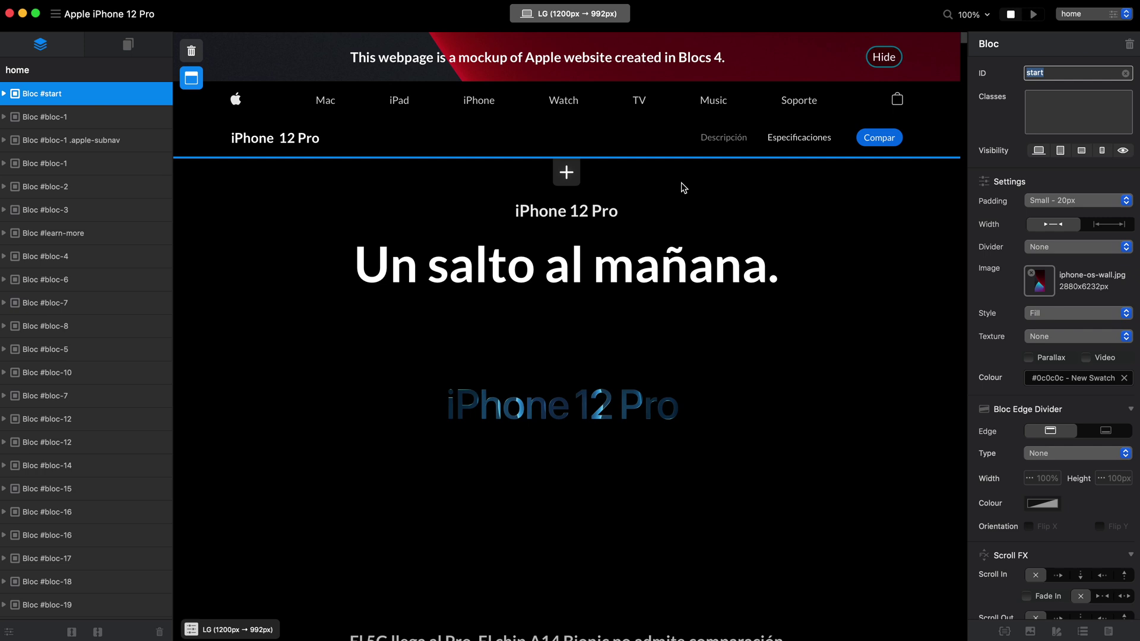
scroll(861, 171, down, 10)
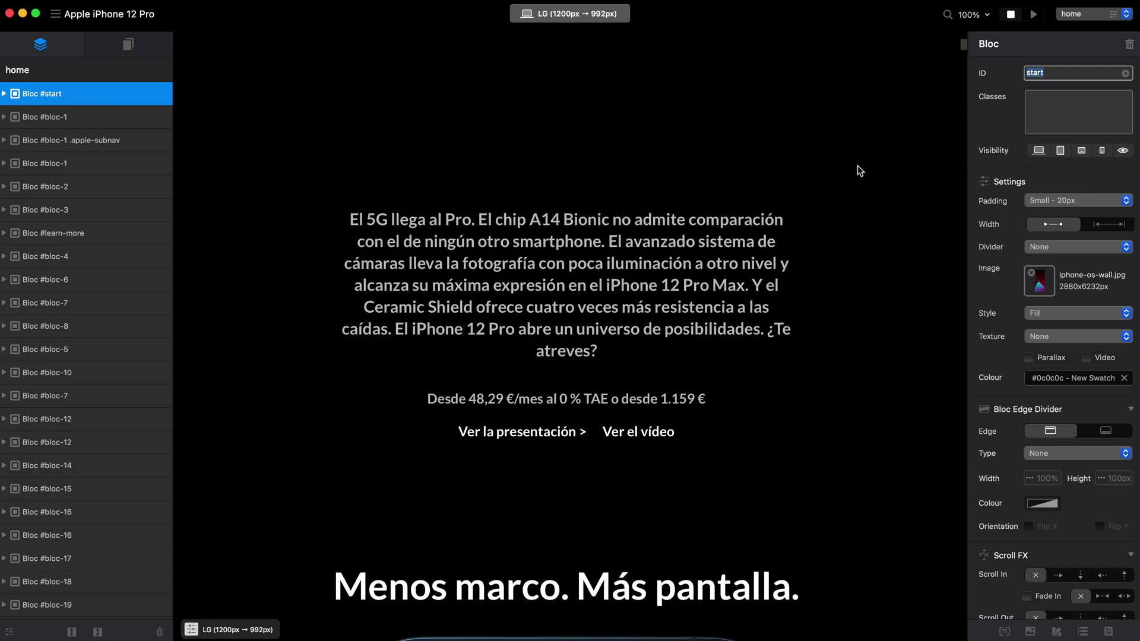
scroll(863, 170, up, 15)
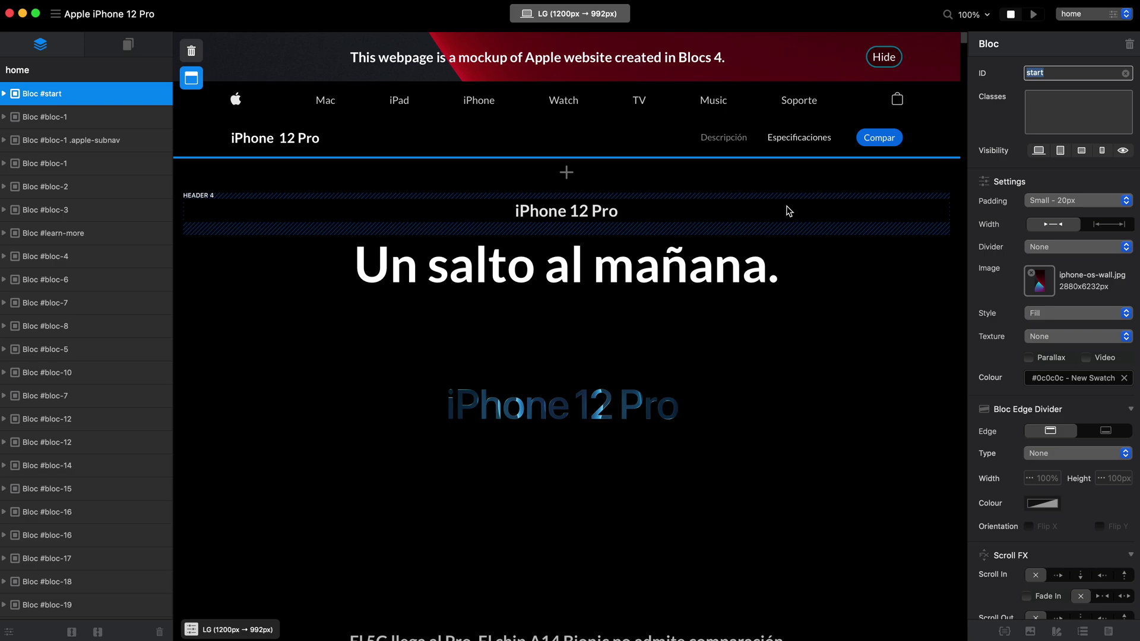
- Preview the page at localhost in Safari and hide the mockup notice banner
key(super+p)
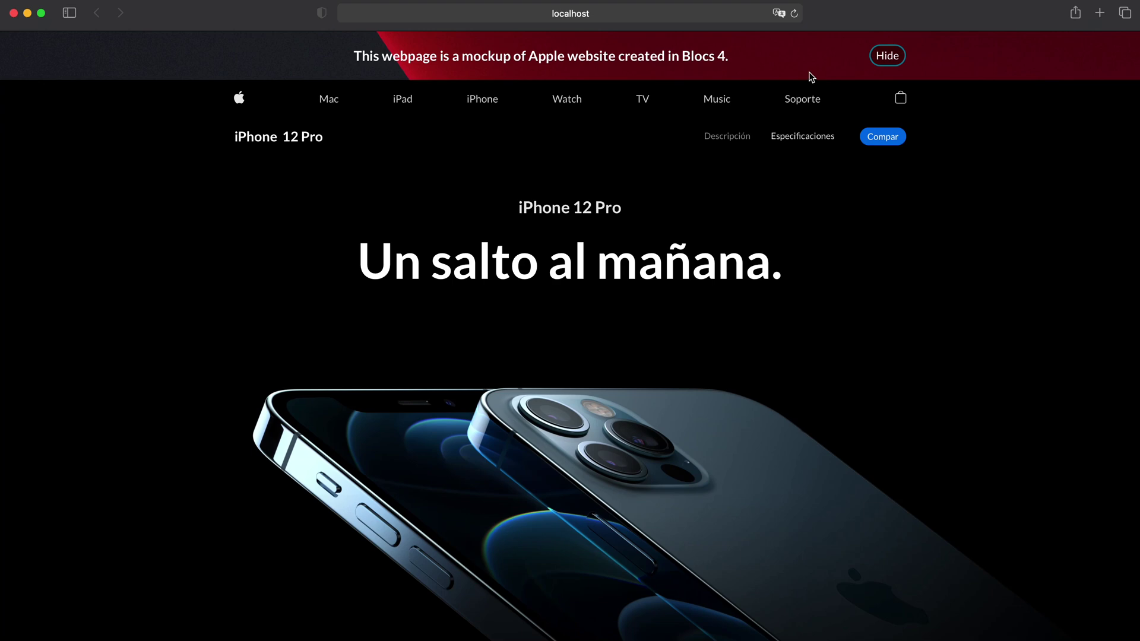
click(881, 59)
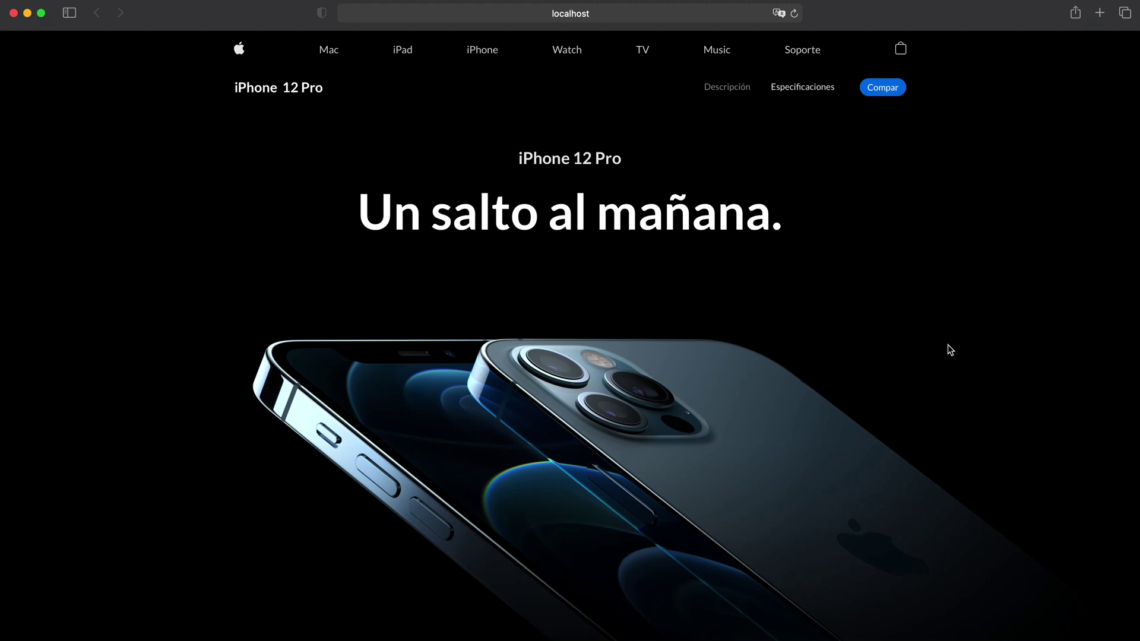
scroll(948, 349, down, 10)
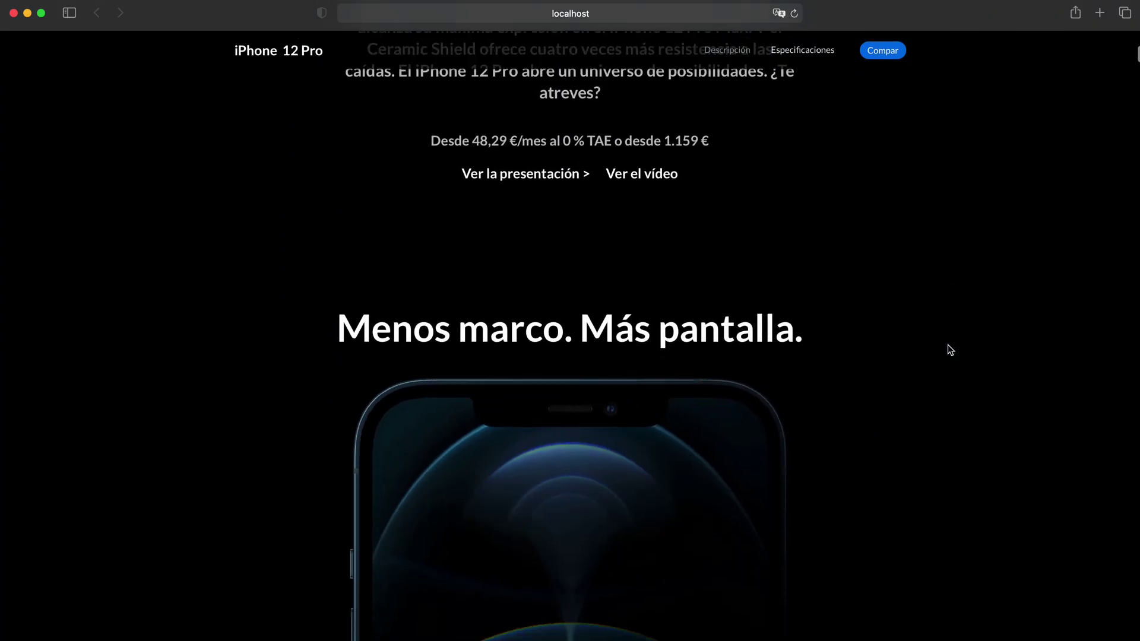
scroll(948, 346, down, 10)
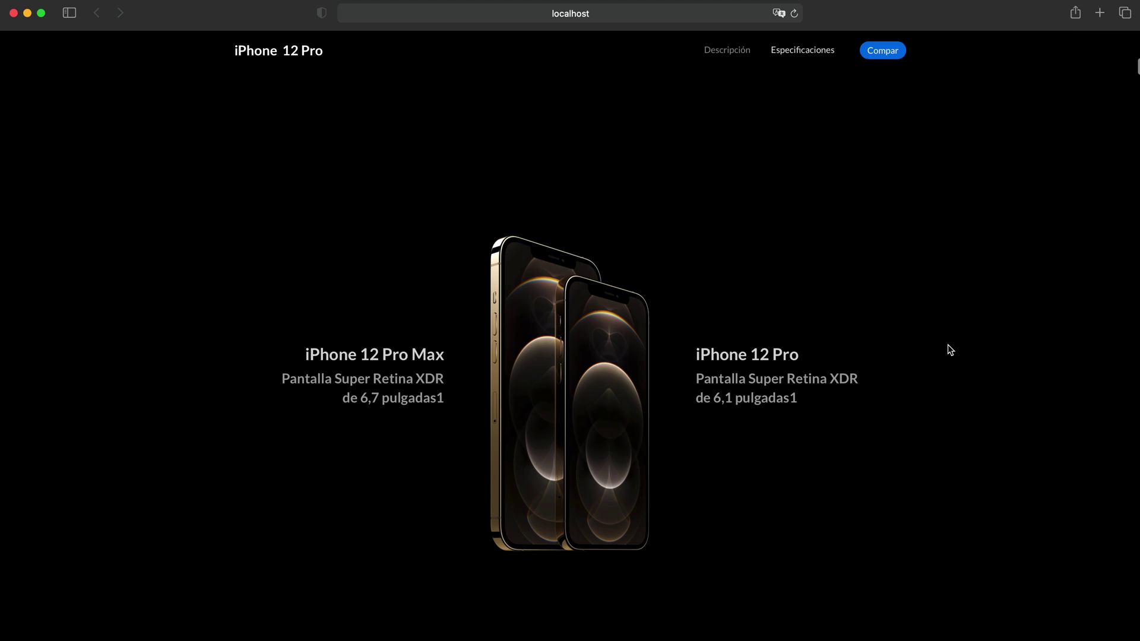
- Open the Comparar tamaños comparison with iPhone 11 Pro, then close the pop-up
scroll(948, 349, down, 5)
scroll(948, 349, up, 3)
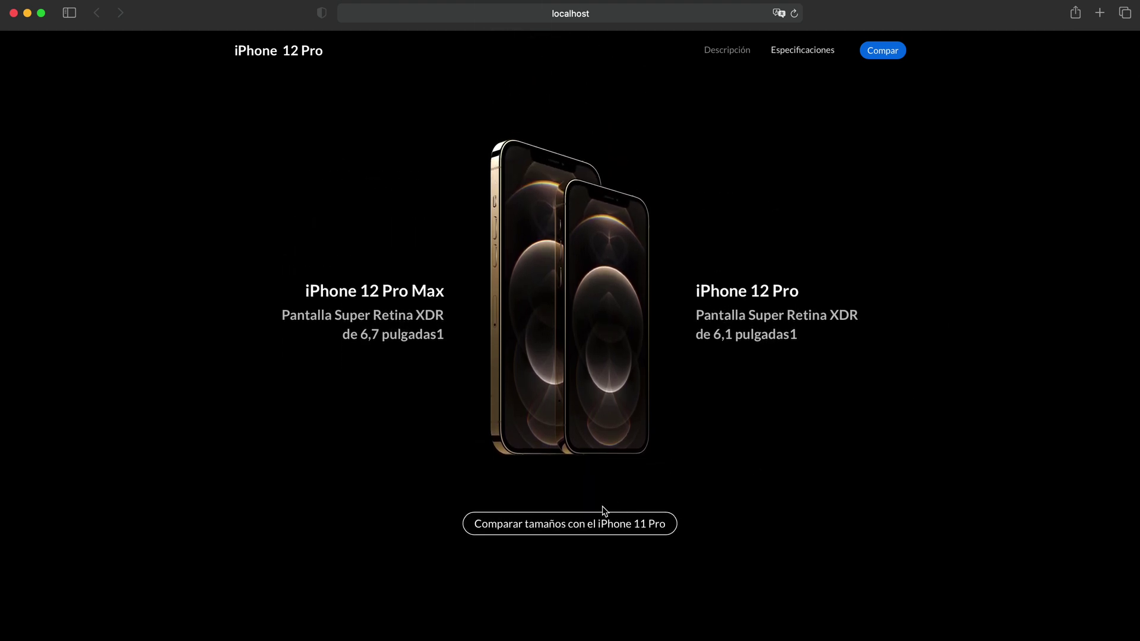
click(594, 528)
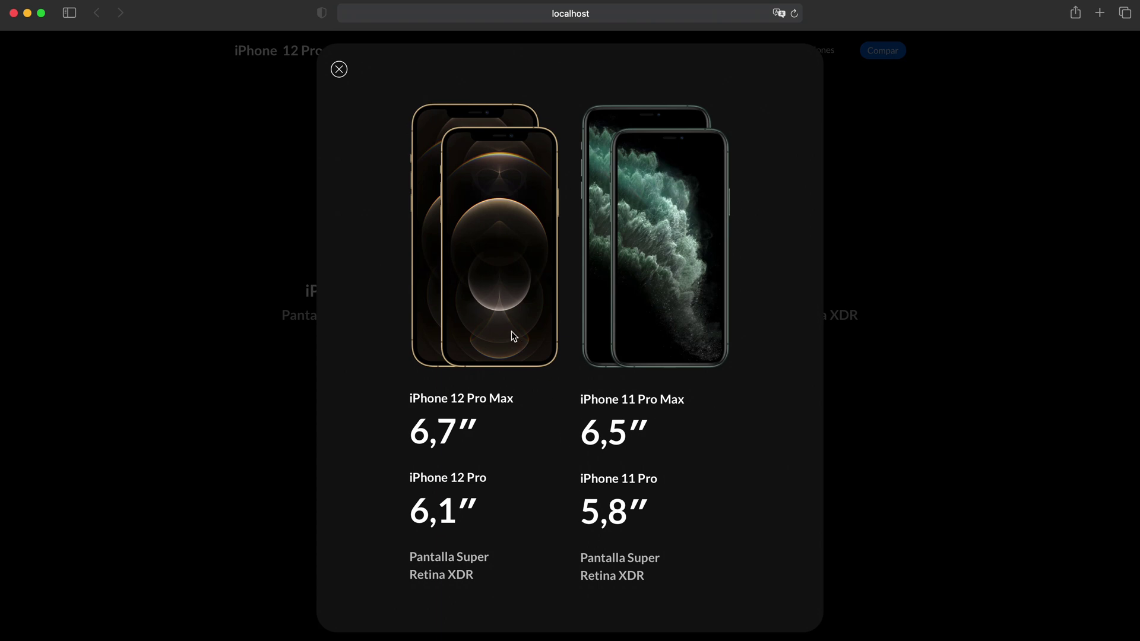
click(339, 70)
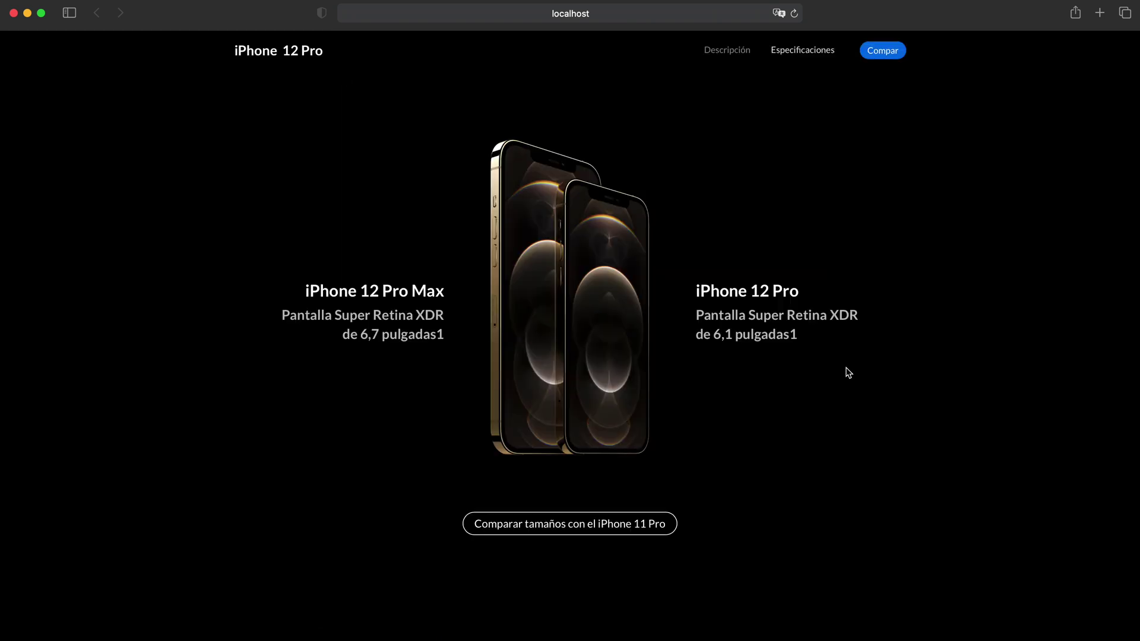
- Scroll down to the camera feature grid showing 'Fotos con poca luz un 87 % mejores' and 'Rango de zoom óptico x5'
scroll(849, 373, down, 5)
scroll(849, 373, down, 10)
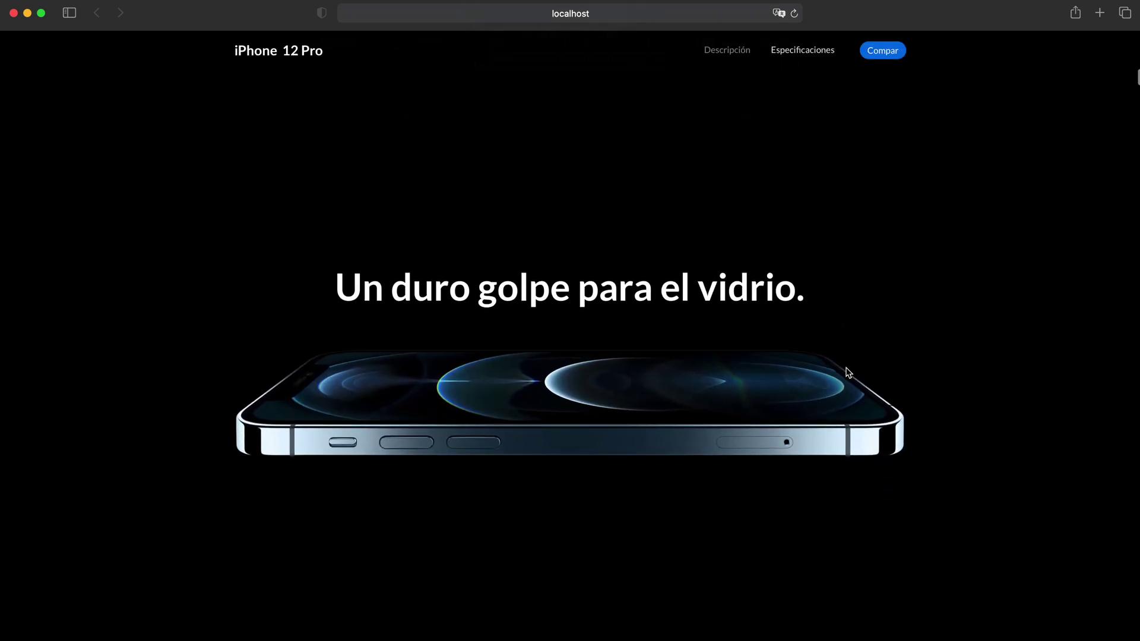
scroll(849, 373, down, 5)
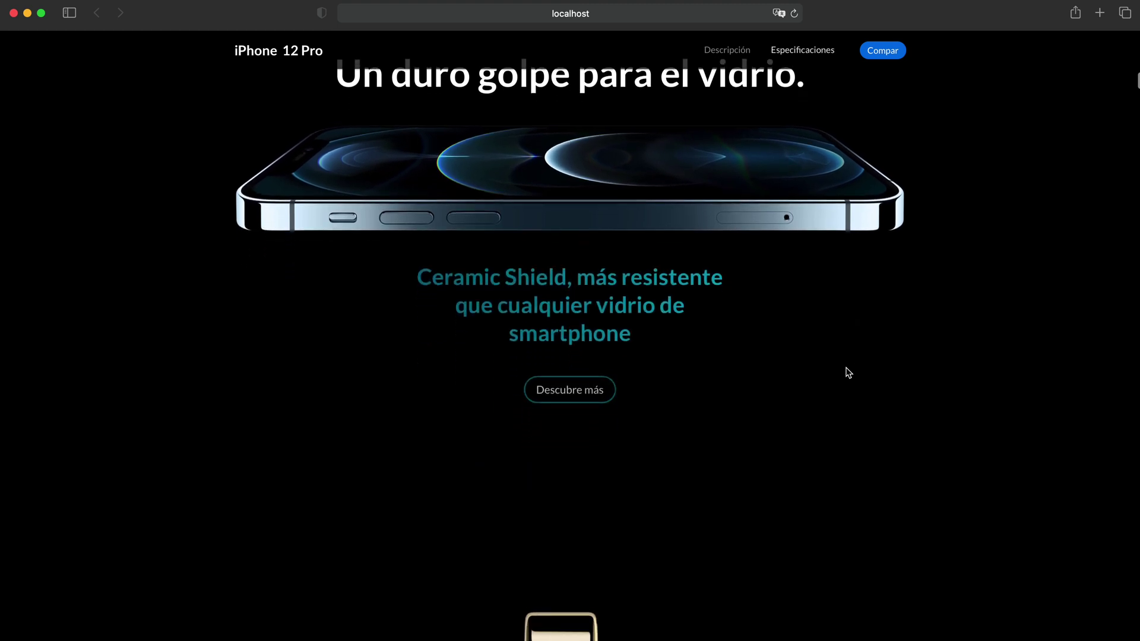
scroll(848, 373, down, 4)
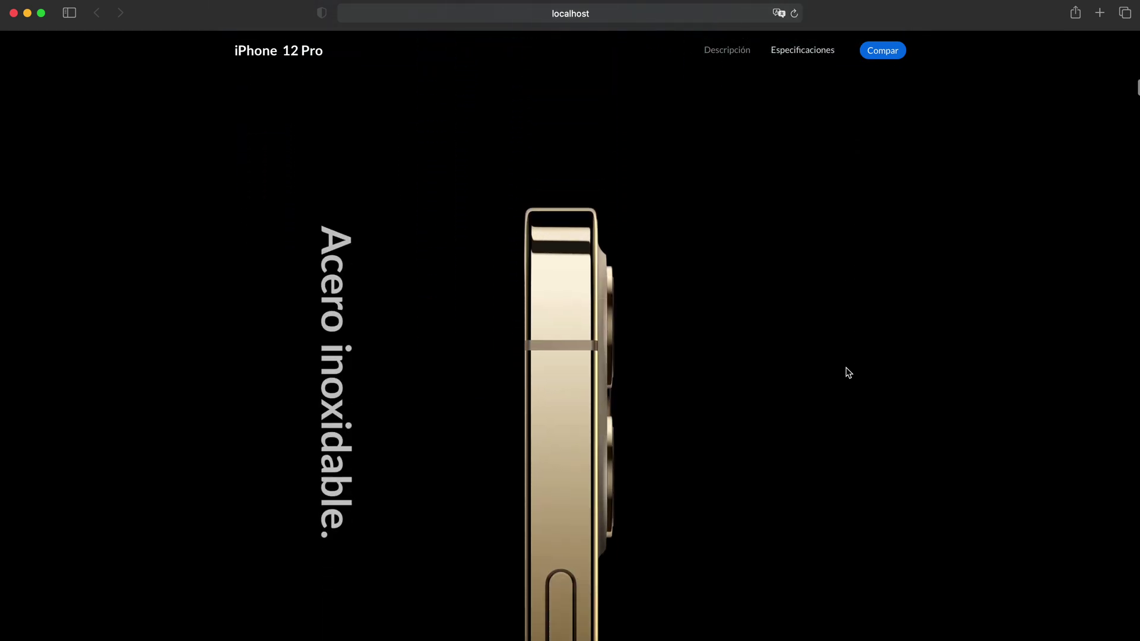
scroll(849, 372, down, 4)
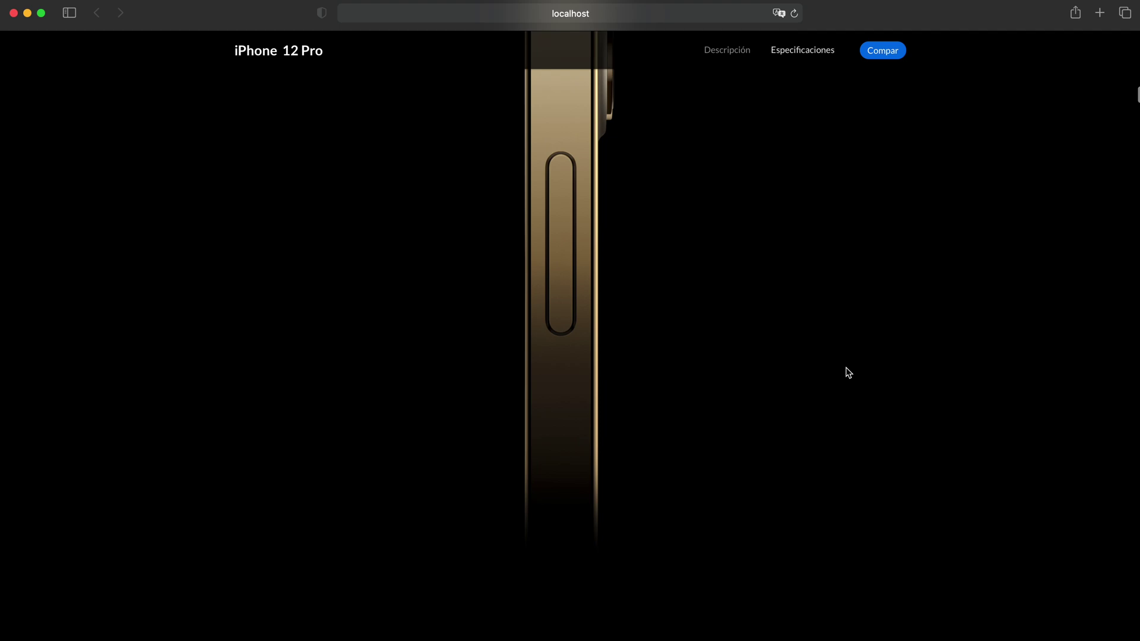
scroll(848, 373, down, 6)
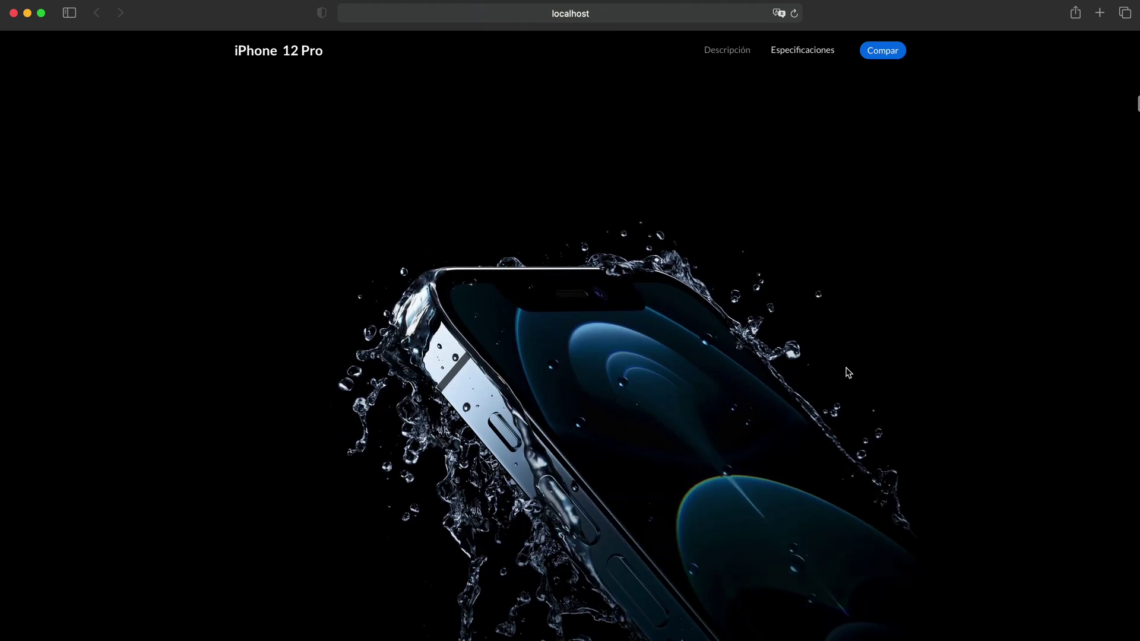
scroll(849, 373, down, 10)
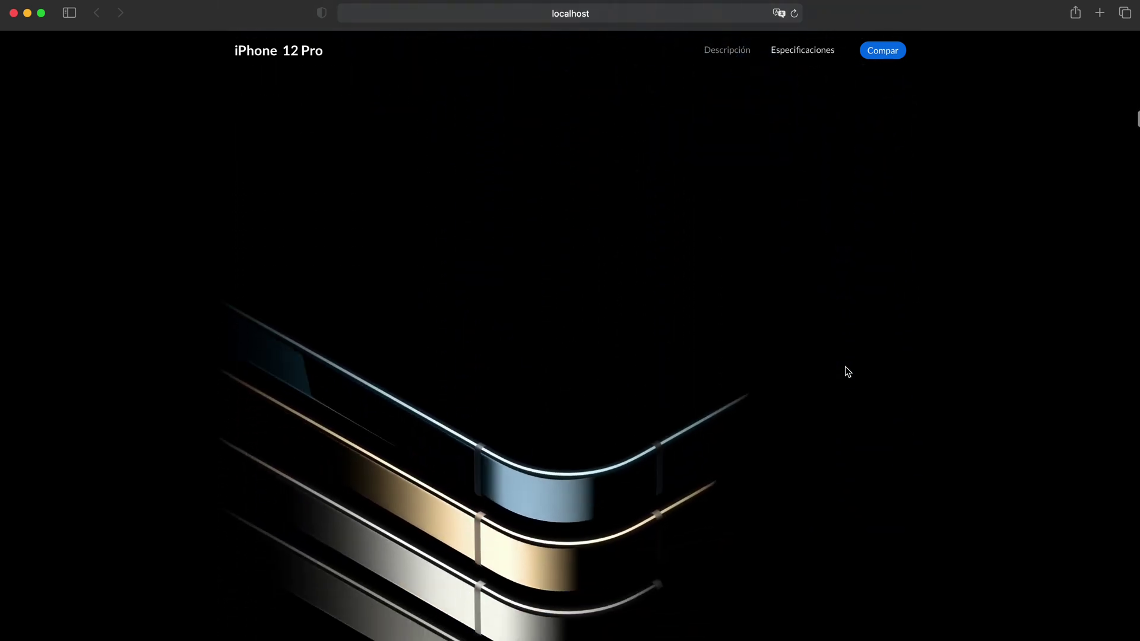
scroll(848, 372, down, 5)
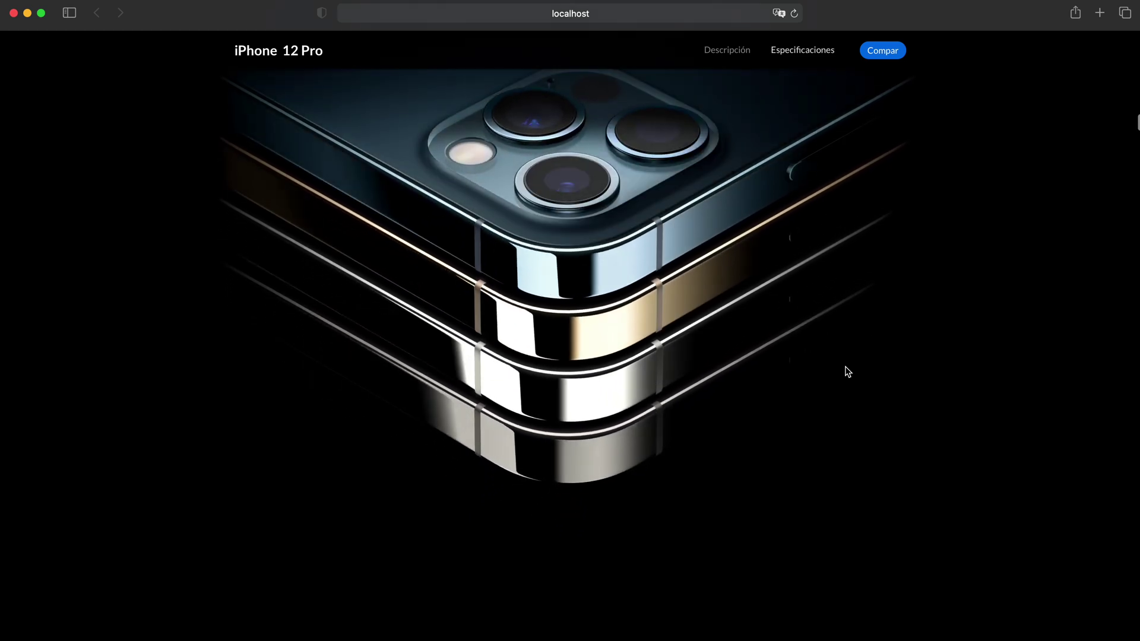
scroll(848, 373, down, 5)
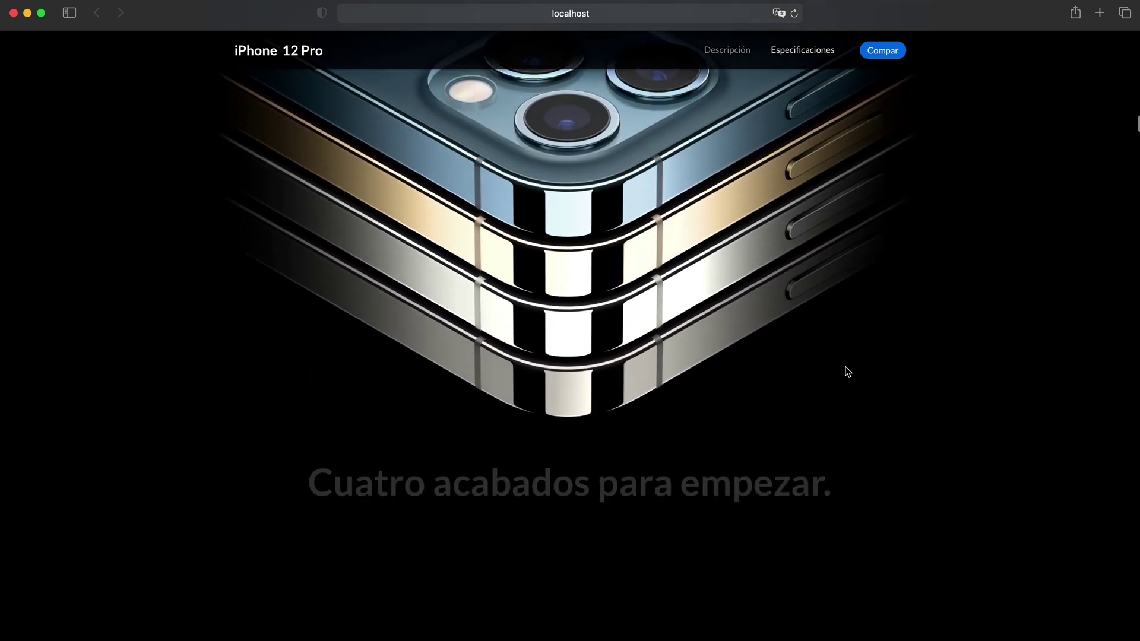
scroll(848, 373, up, 5)
scroll(848, 372, down, 10)
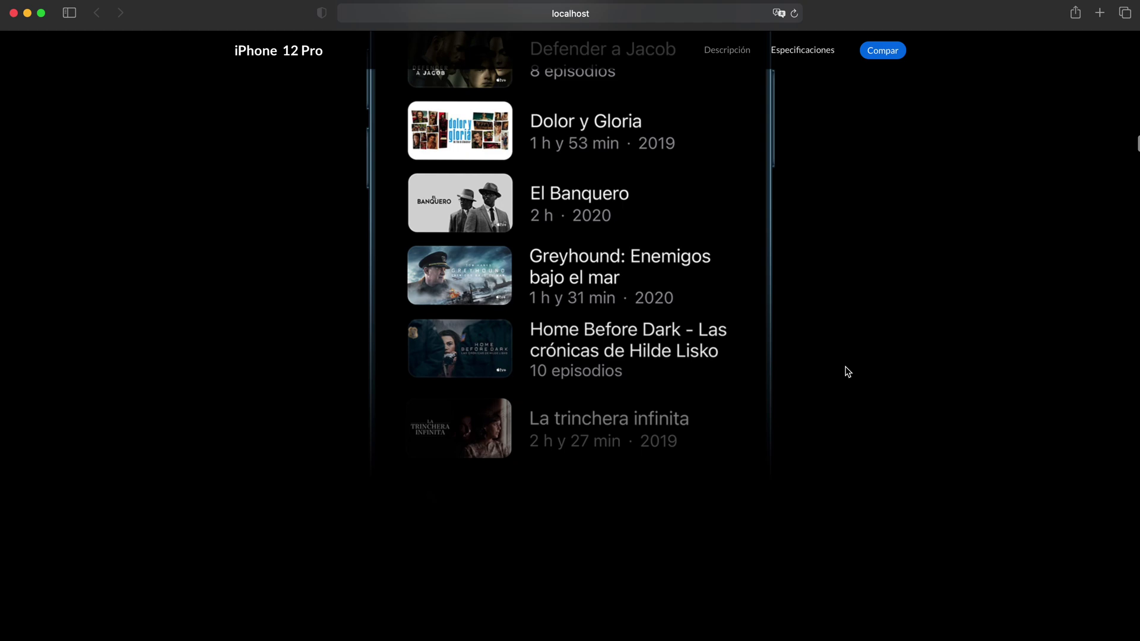
scroll(848, 372, down, 3)
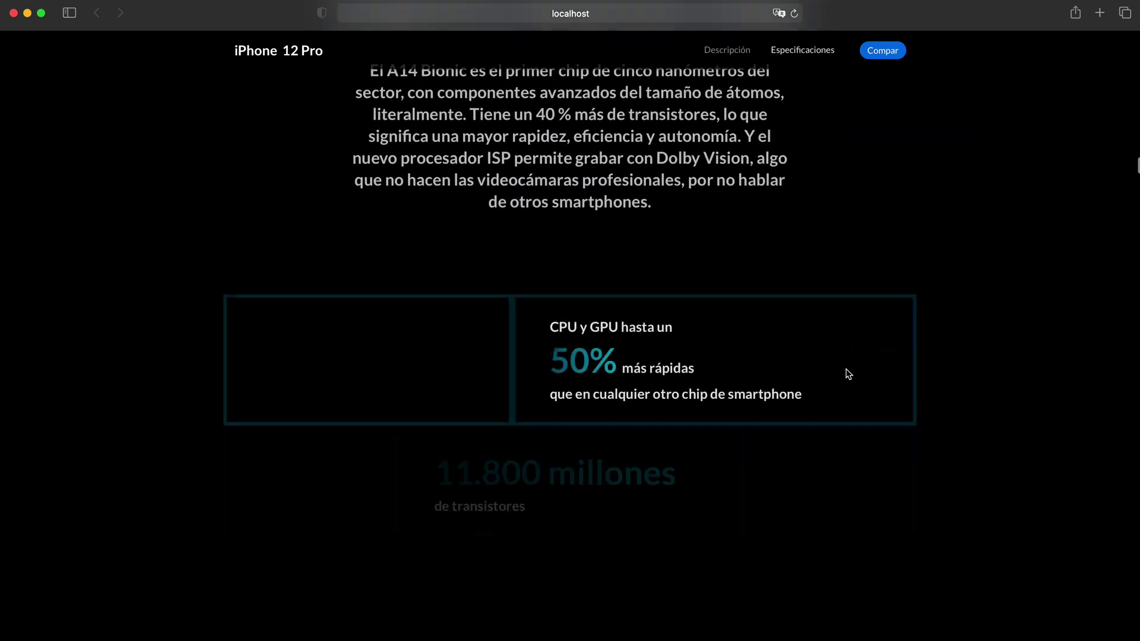
scroll(848, 373, down, 5)
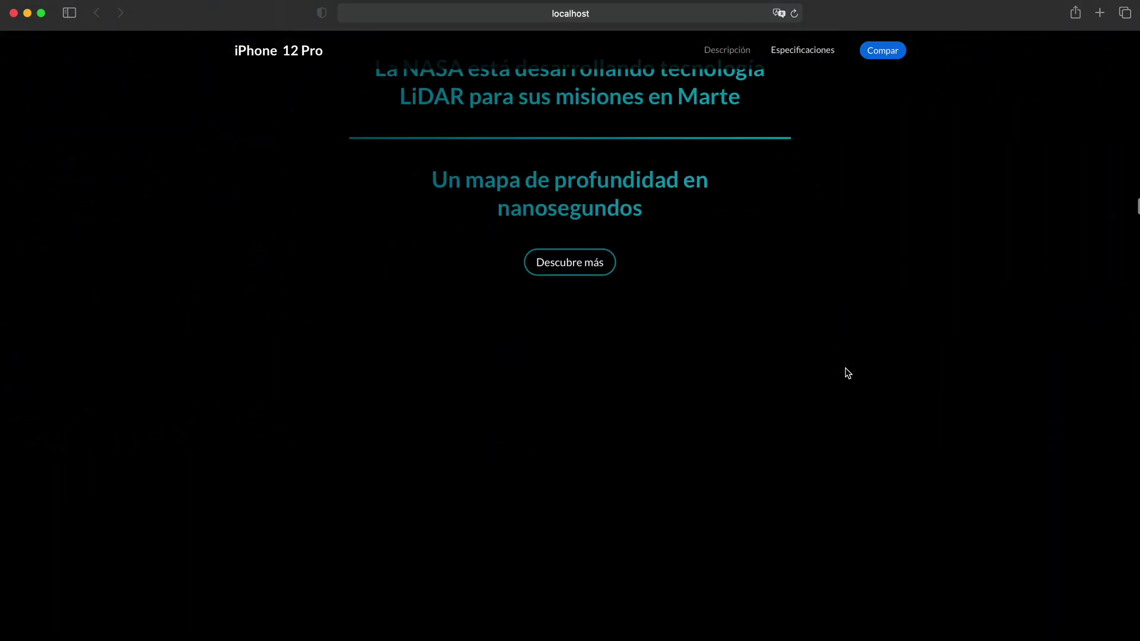
scroll(848, 373, down, 10)
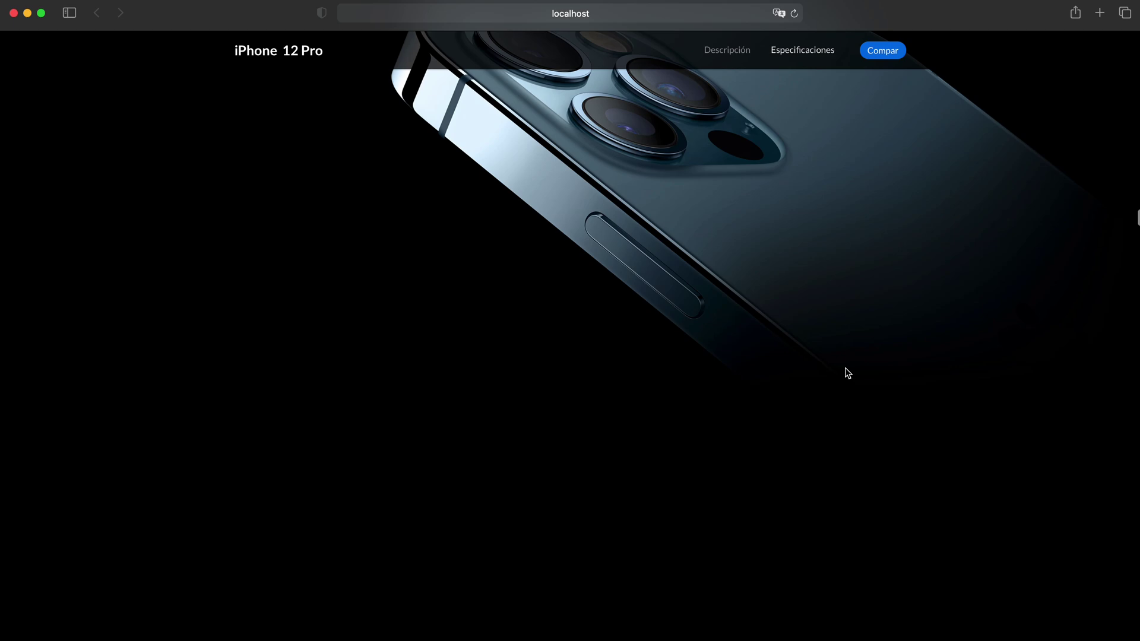
scroll(848, 373, down, 10)
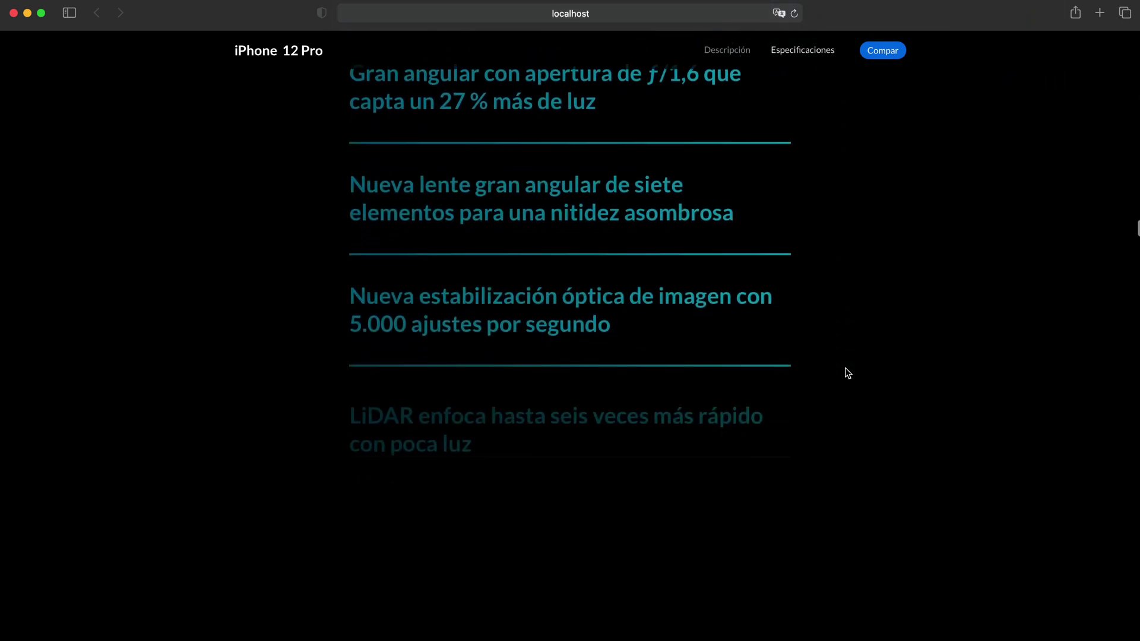
scroll(848, 372, down, 10)
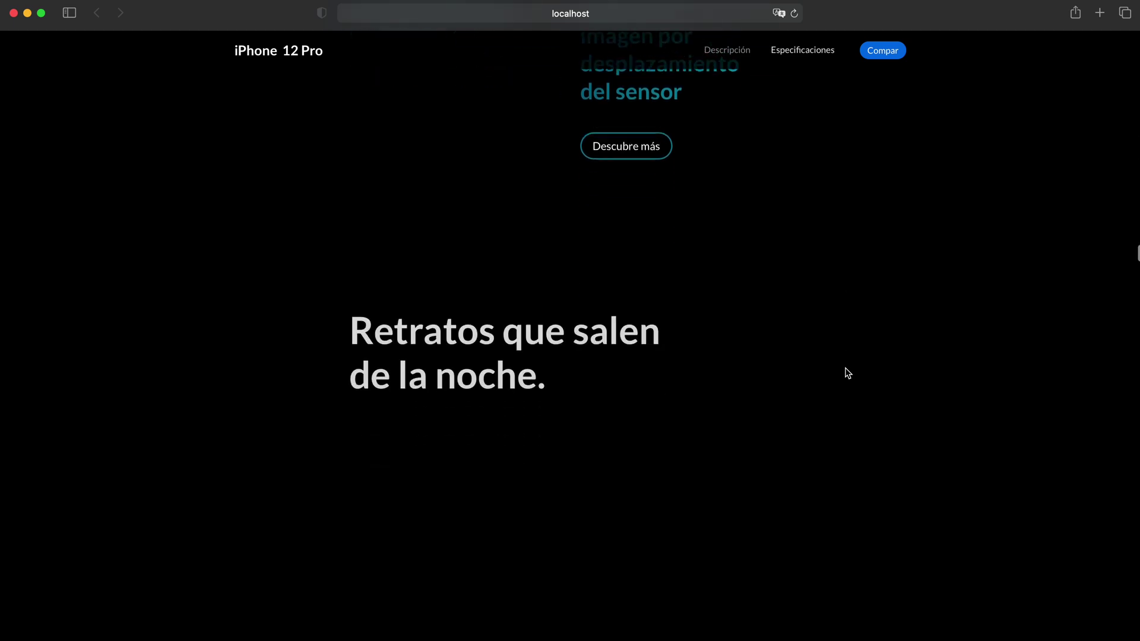
scroll(848, 373, down, 15)
scroll(848, 373, up, 2)
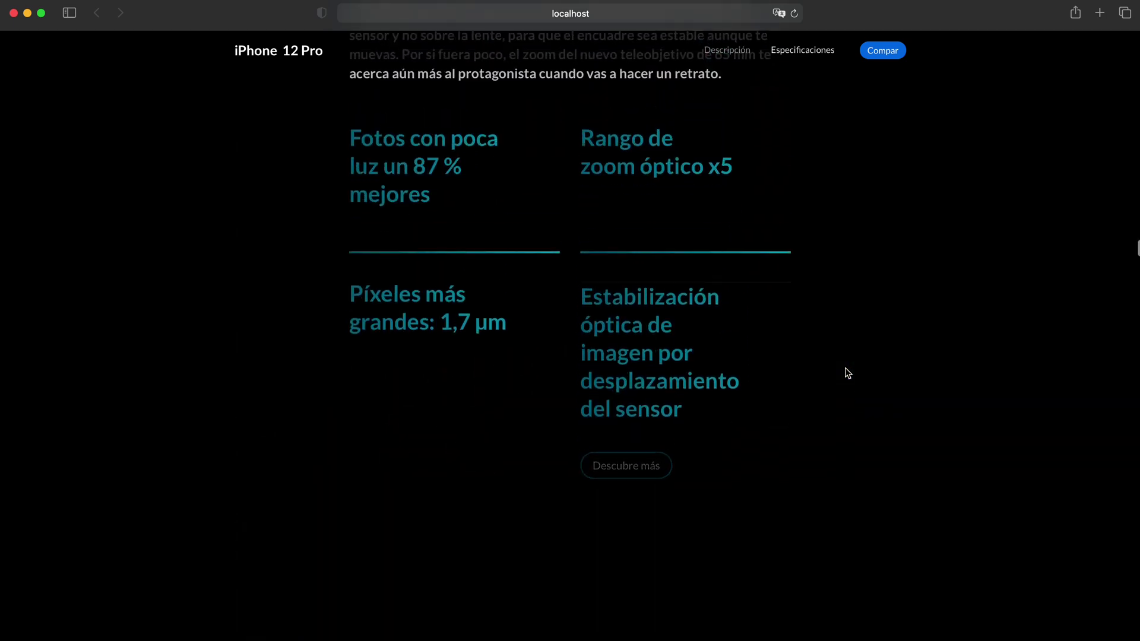
scroll(751, 408, down, 1)
- Open the screen-size comparison popup from 'Descubre más' and close it
click(638, 432)
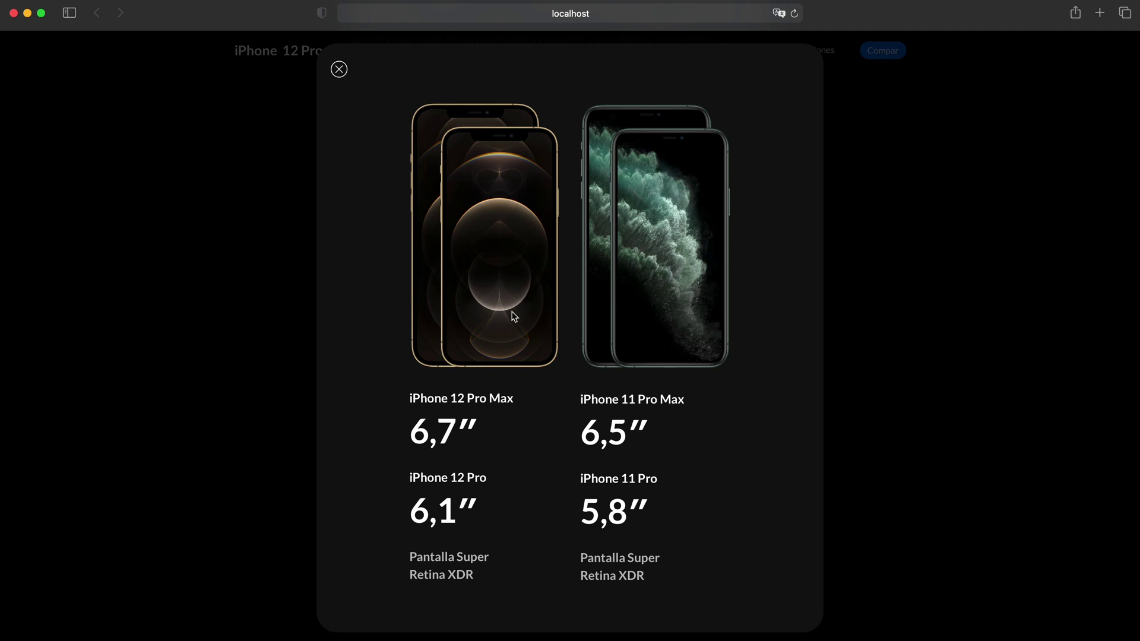
click(340, 72)
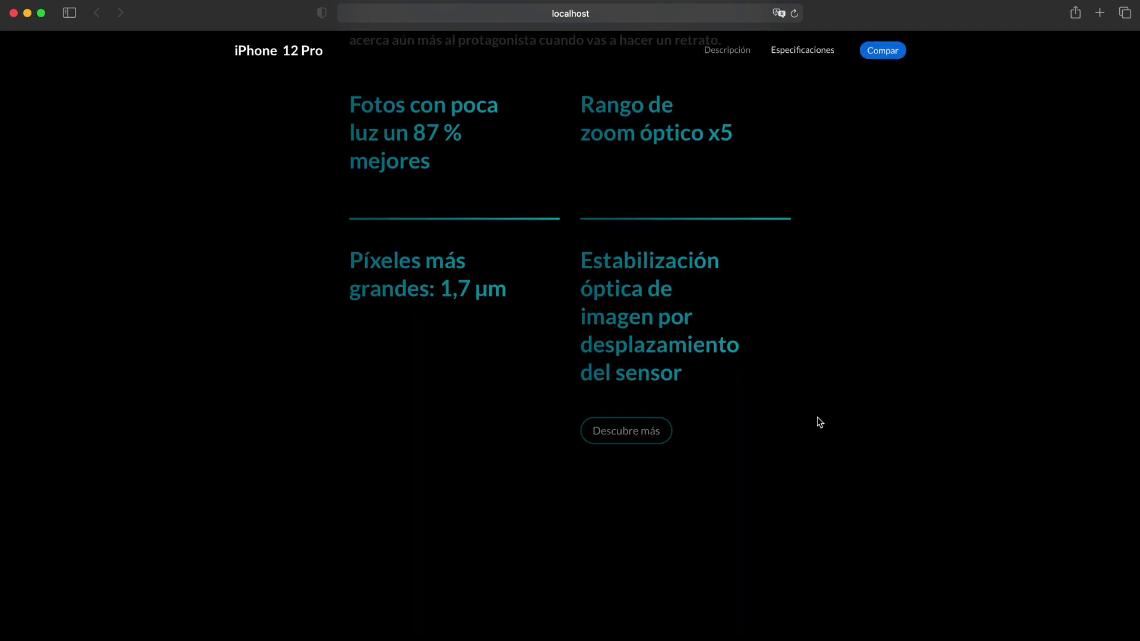
scroll(822, 445, down, 4)
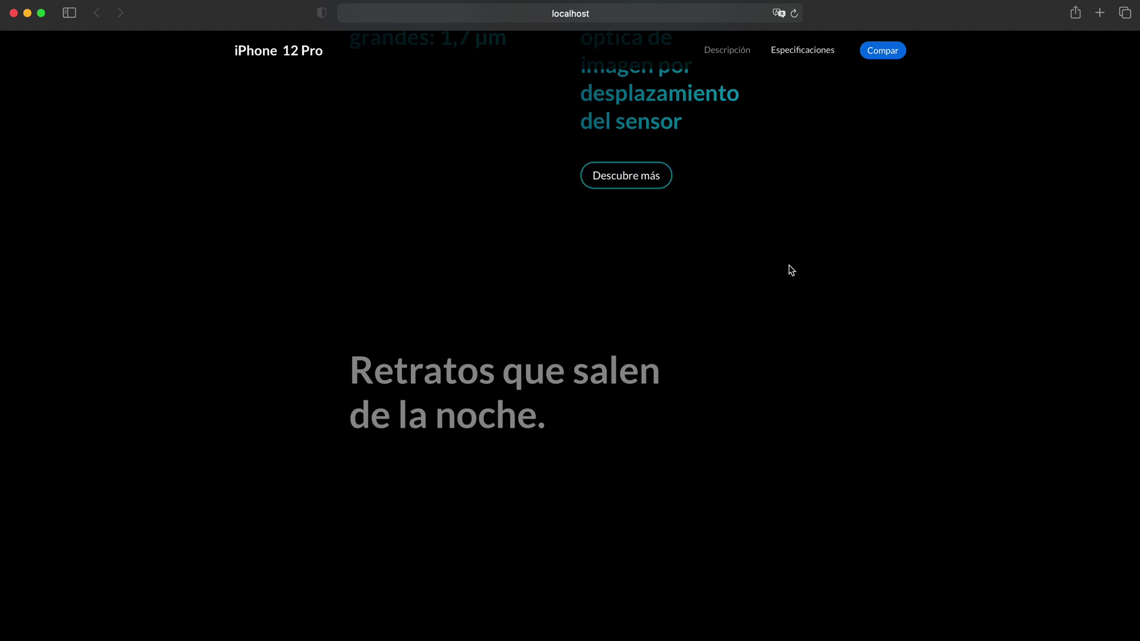
scroll(791, 270, down, 10)
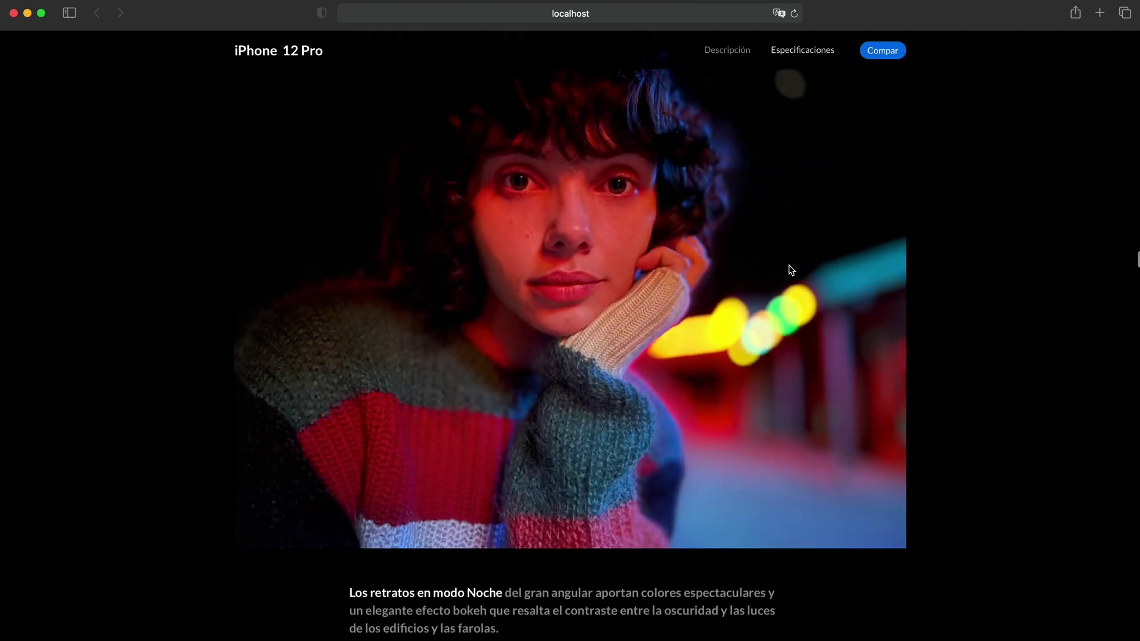
- Scroll down to the 'Una instantánea de cada cámara.' camera specs section
scroll(792, 271, down, 12)
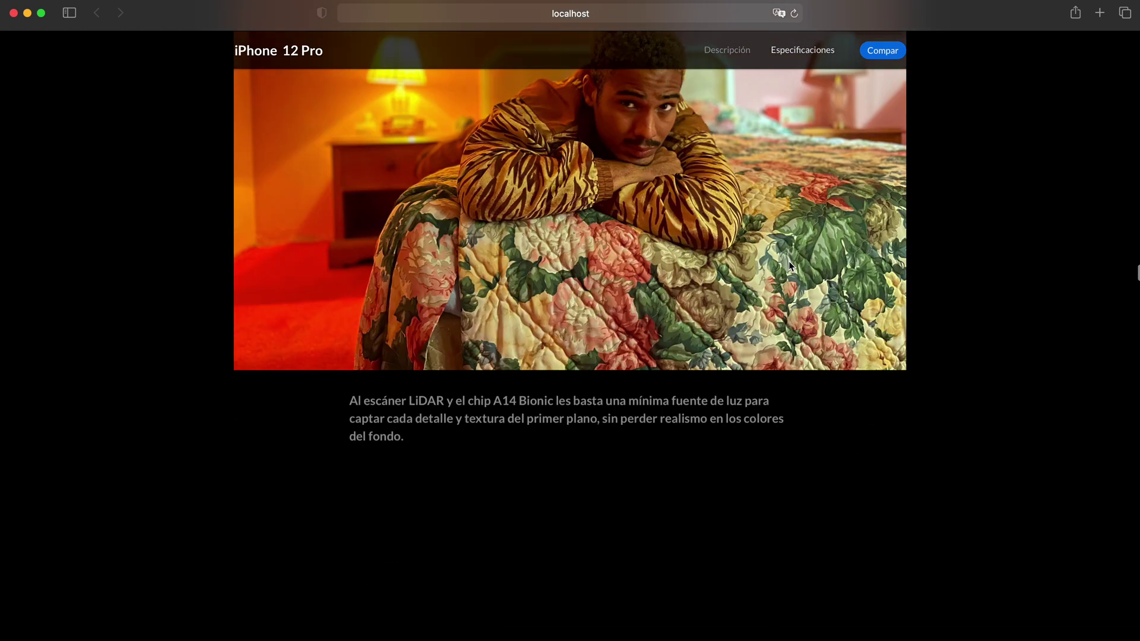
scroll(792, 266, down, 12)
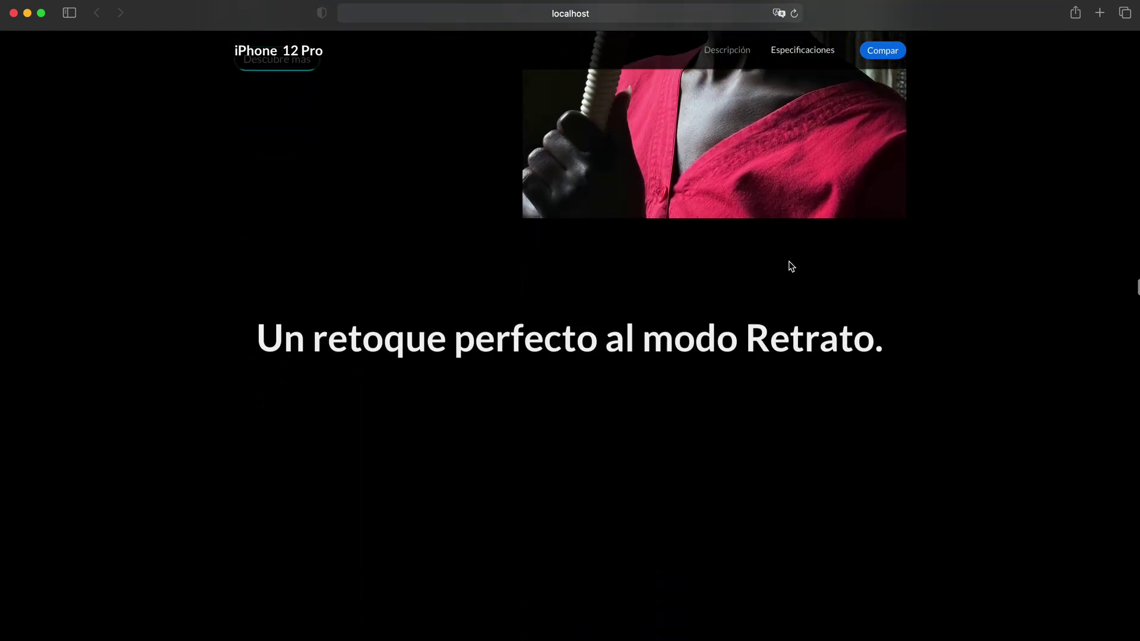
scroll(791, 266, down, 12)
scroll(792, 266, down, 12)
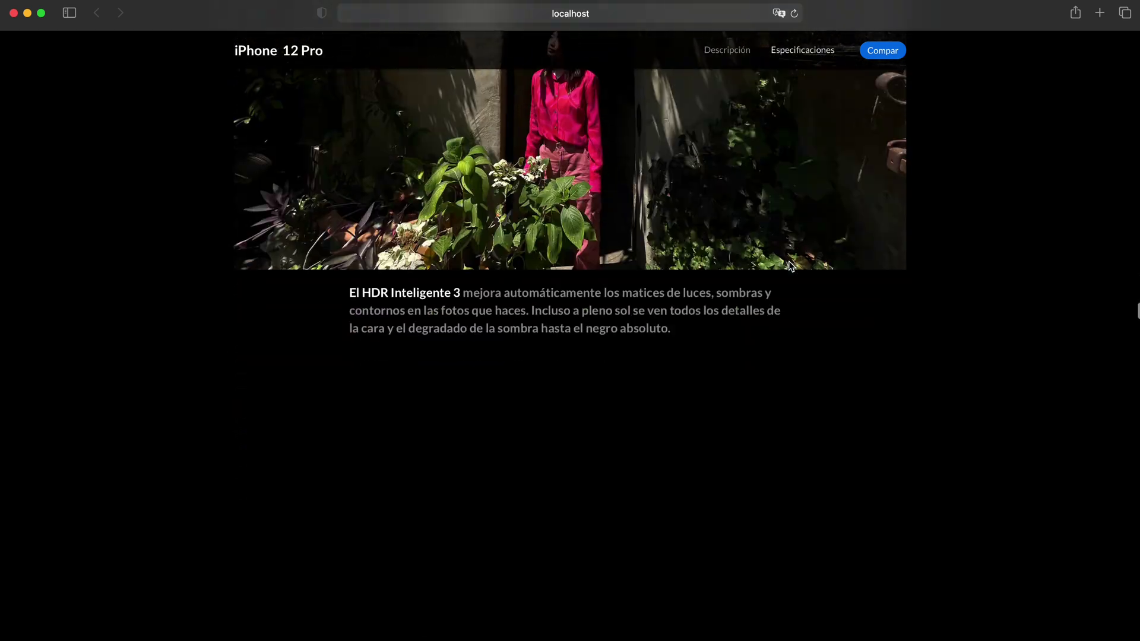
scroll(788, 261, down, 2)
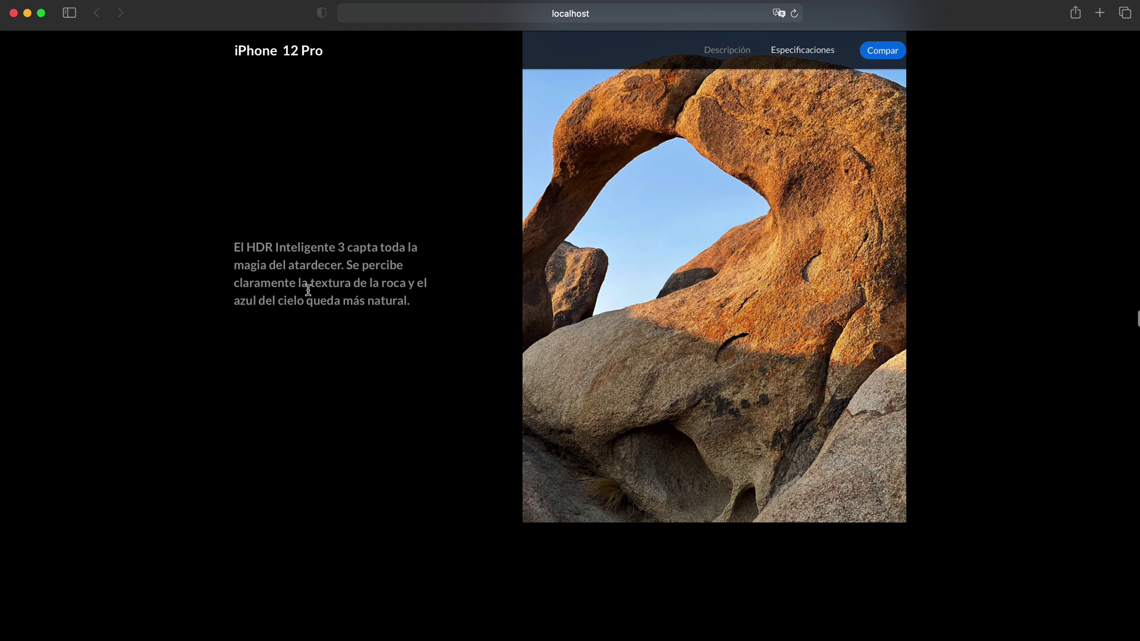
scroll(497, 374, down, 8)
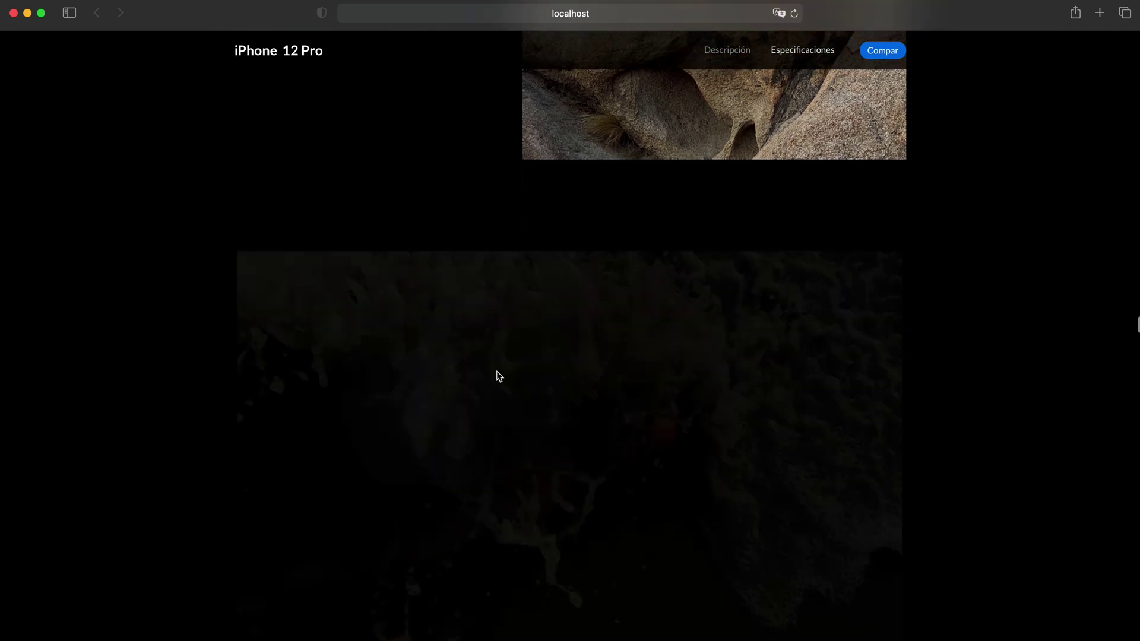
scroll(498, 376, down, 10)
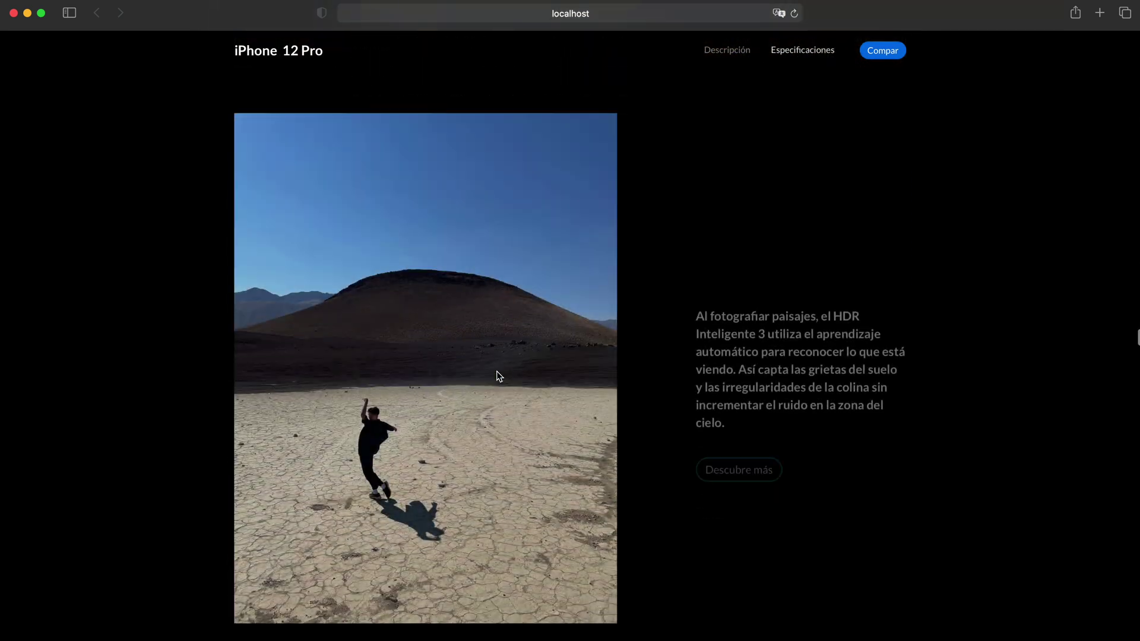
scroll(497, 371, down, 10)
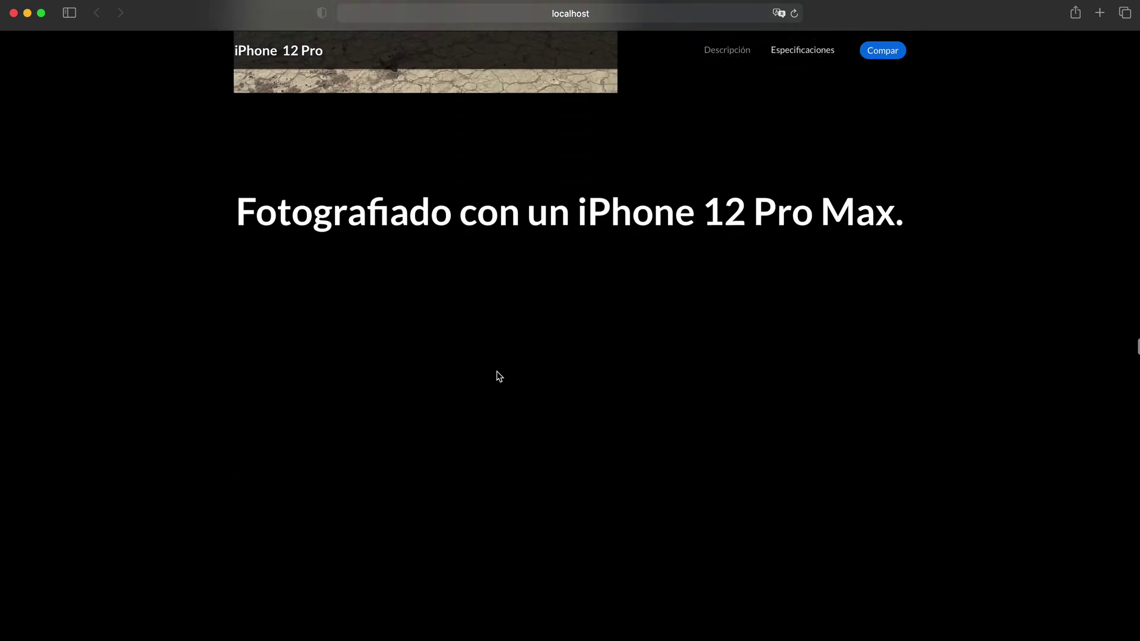
scroll(500, 377, down, 10)
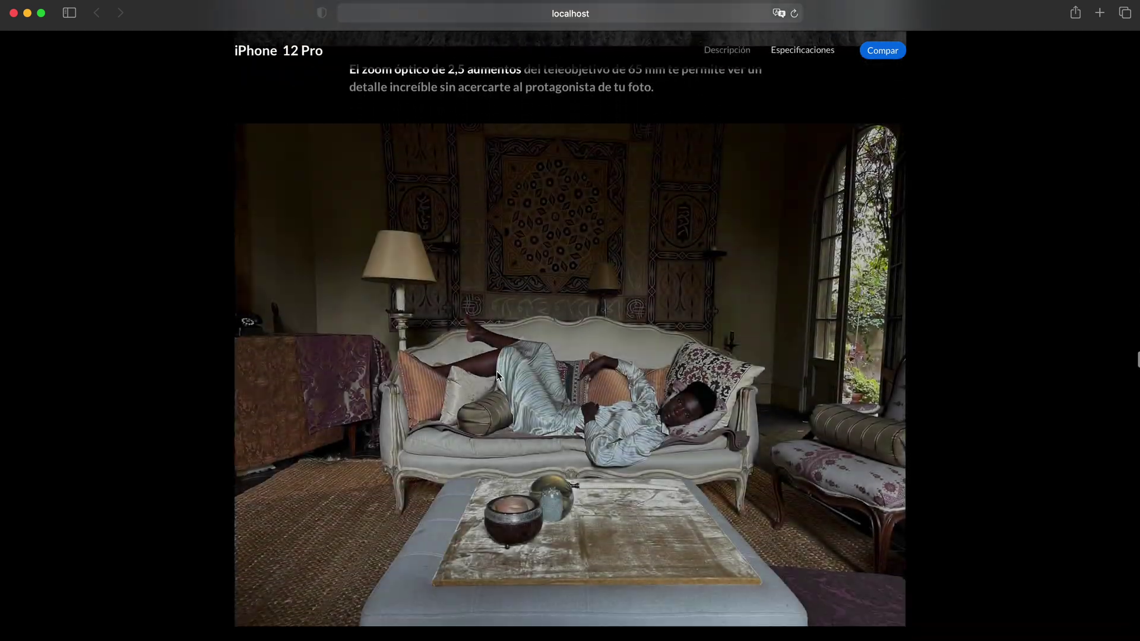
scroll(497, 372, down, 10)
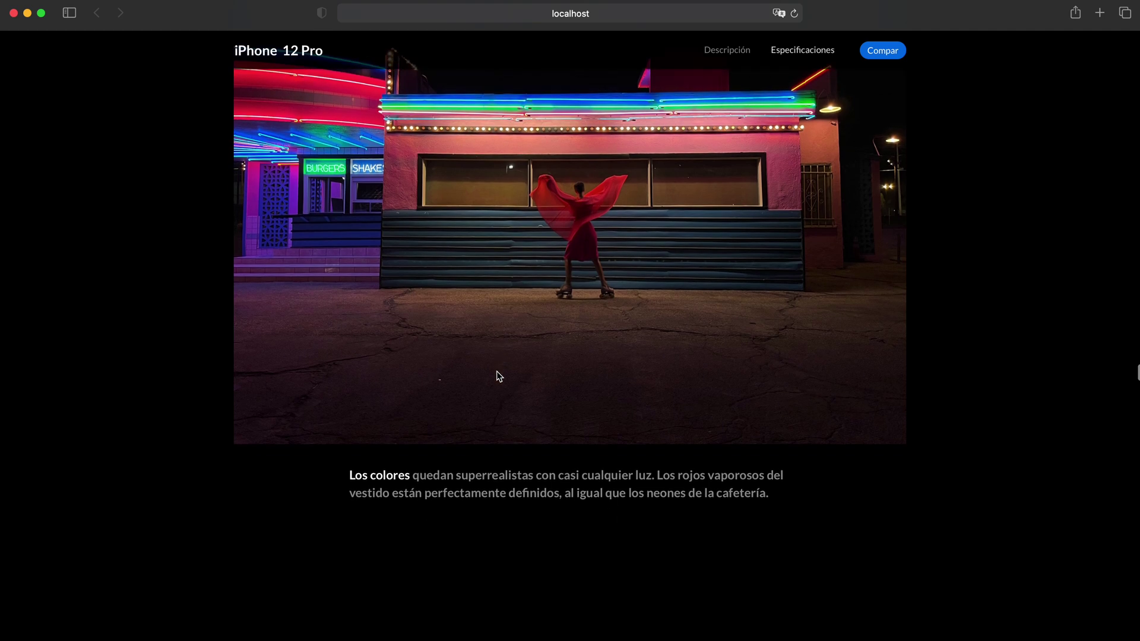
scroll(499, 377, down, 8)
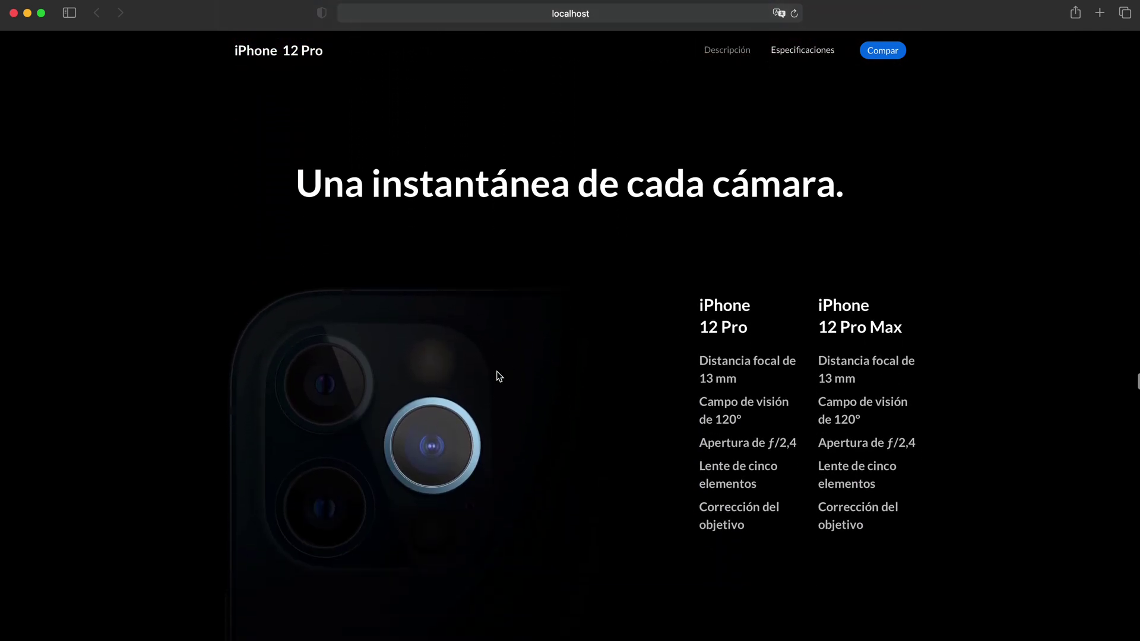
scroll(500, 376, down, 2)
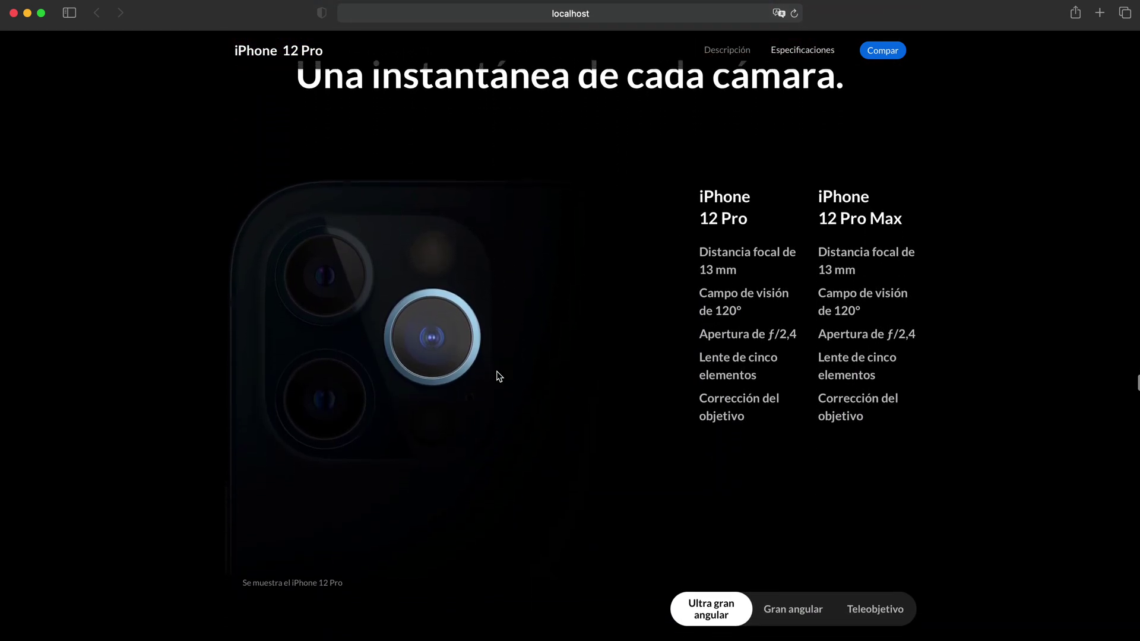
- Switch the camera specs between Gran angular and Teleobjetivo, ending on Gran angular
click(801, 617)
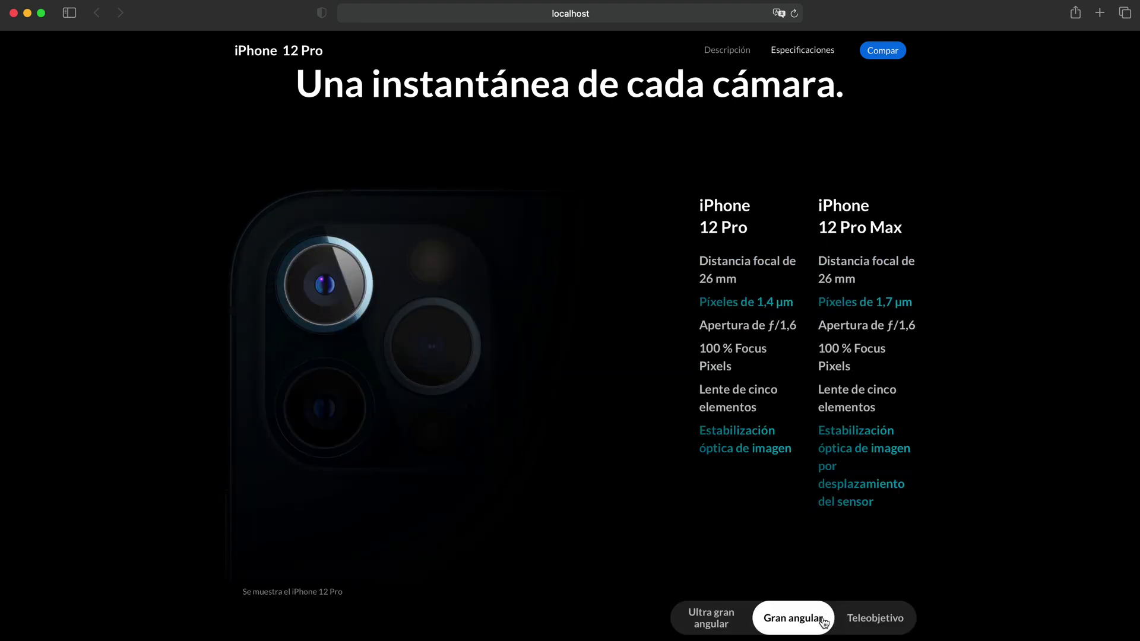
click(877, 620)
click(812, 617)
scroll(720, 482, down, 10)
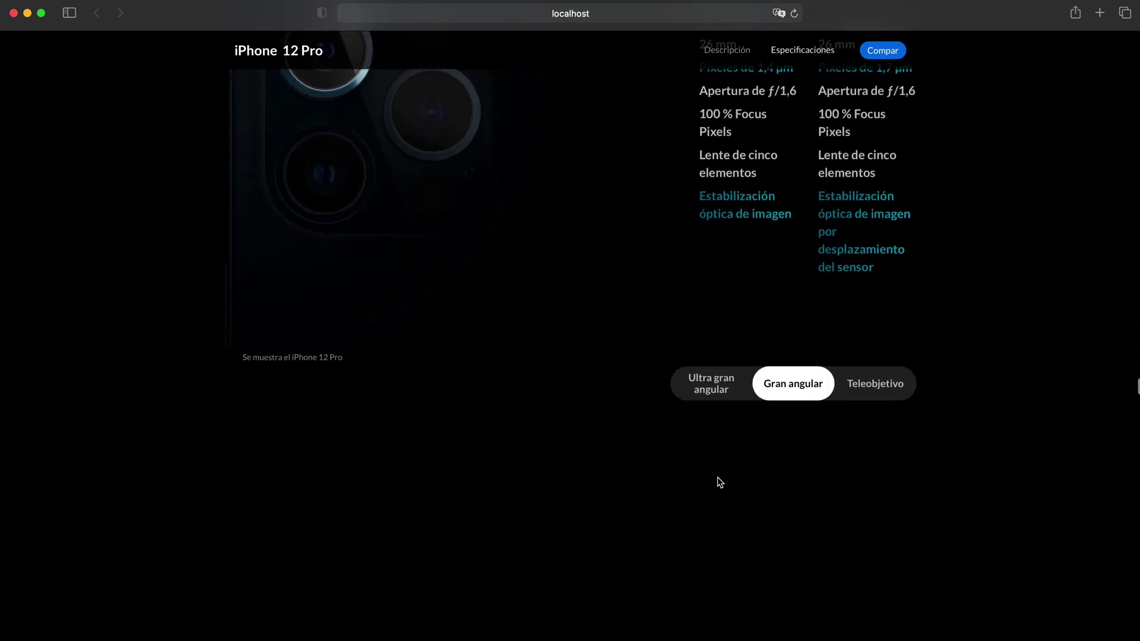
scroll(720, 482, down, 10)
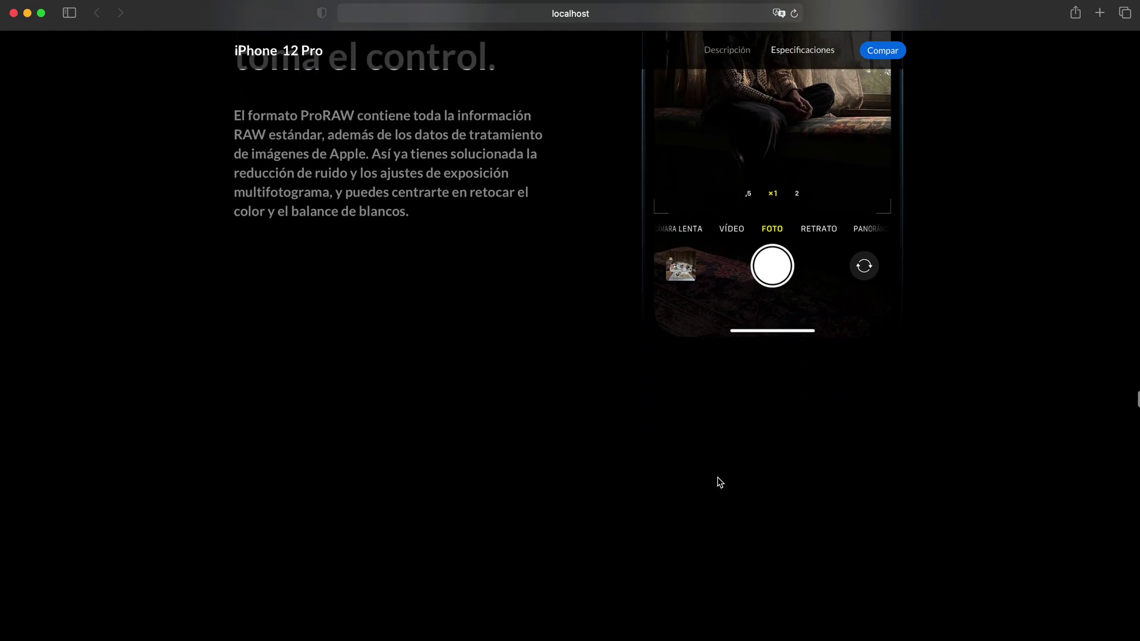
- Scroll through charging, iOS 14, privacy and environment sections down to Accesorios destacados
scroll(717, 477, down, 10)
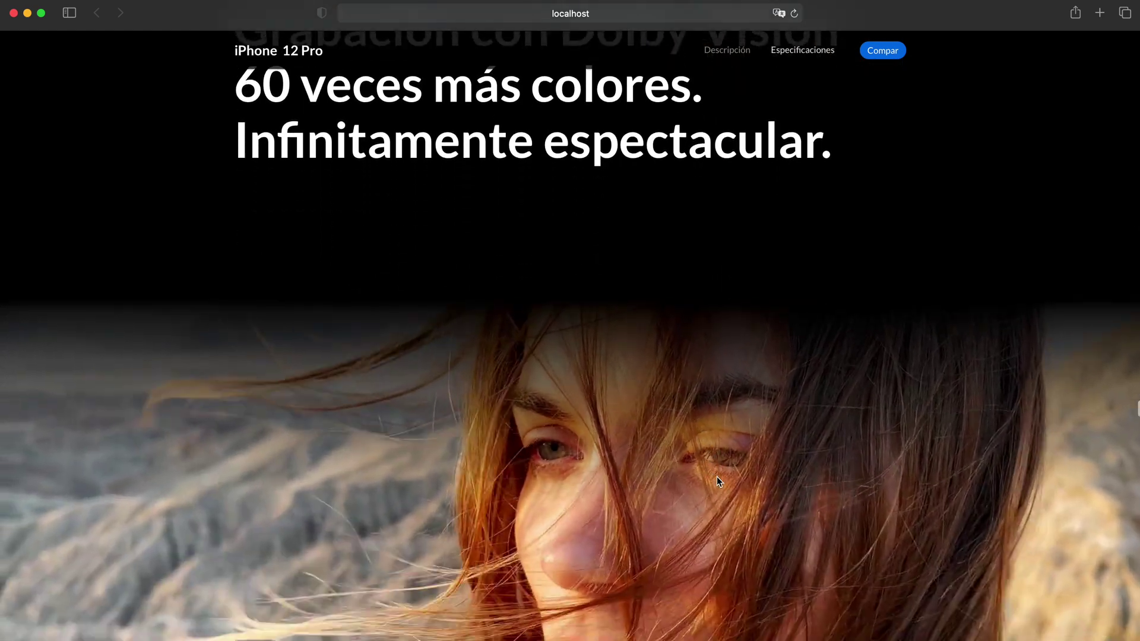
scroll(718, 477, down, 10)
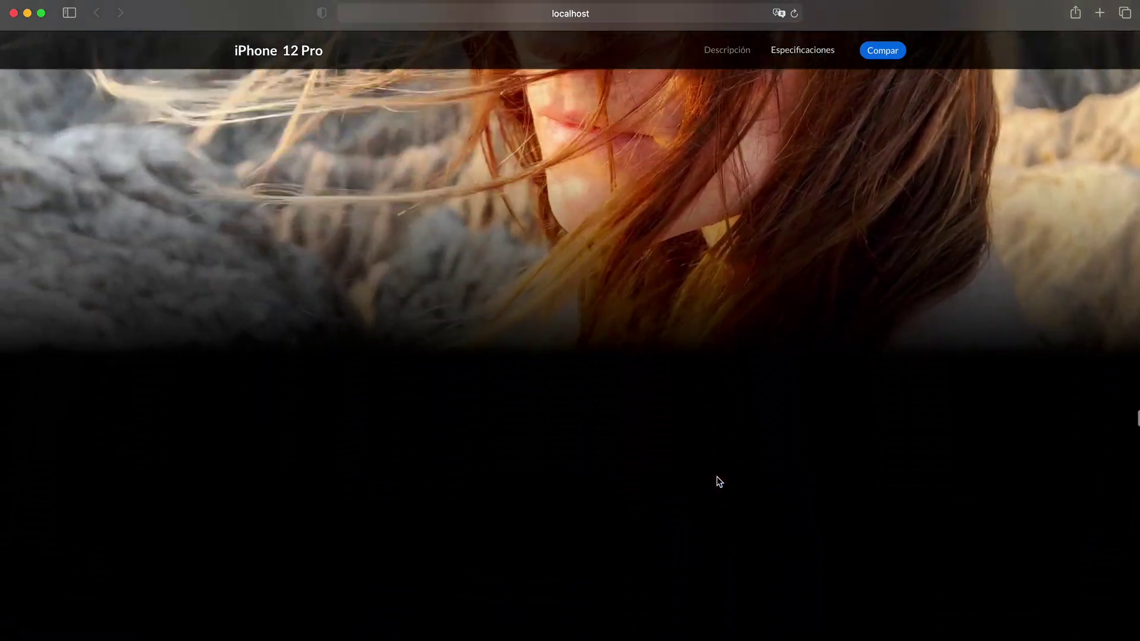
scroll(717, 476, down, 10)
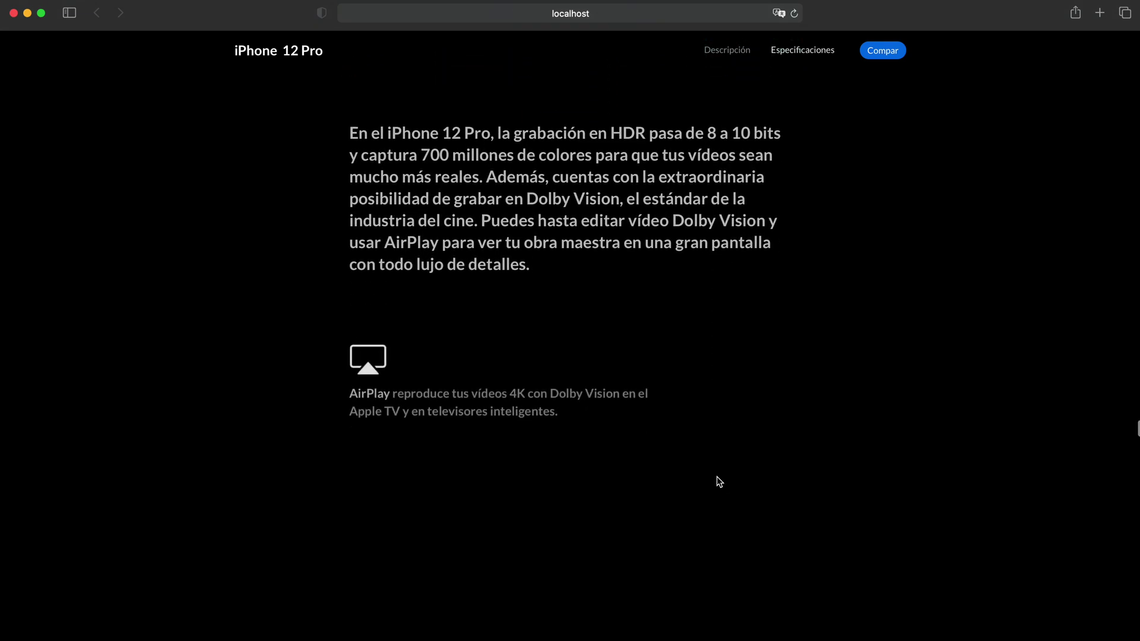
scroll(717, 476, down, 10)
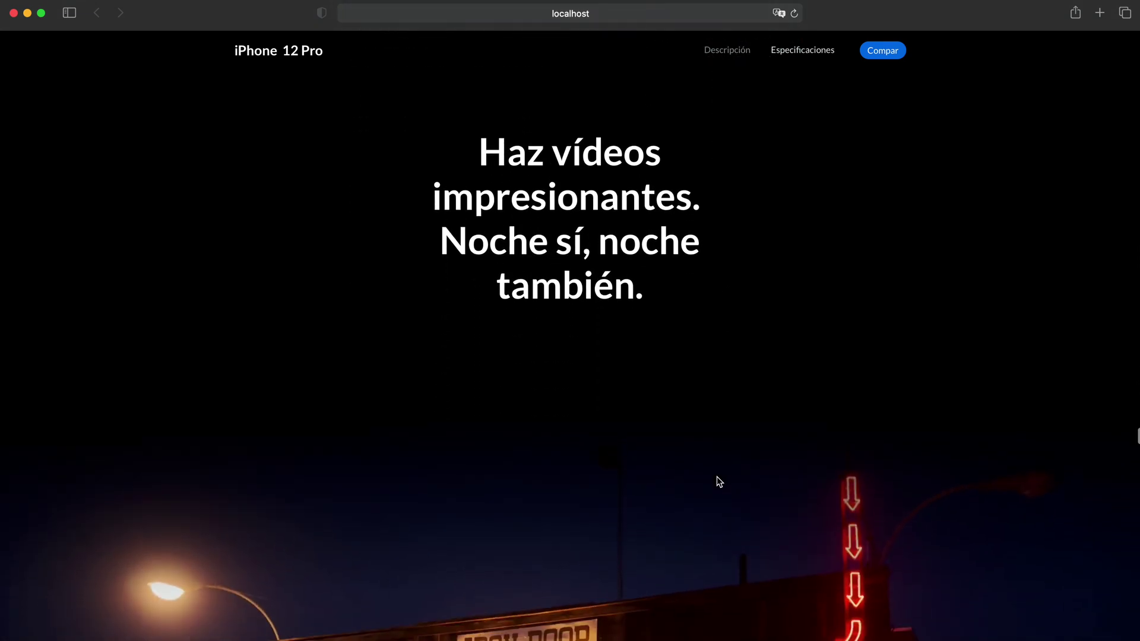
scroll(718, 476, down, 10)
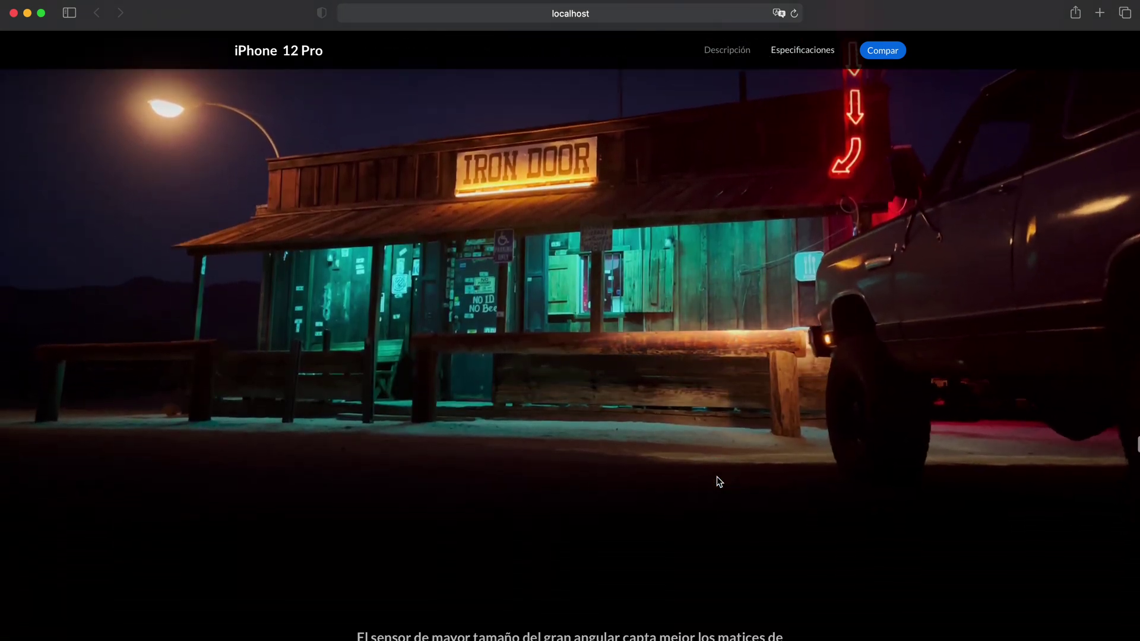
scroll(718, 478, down, 10)
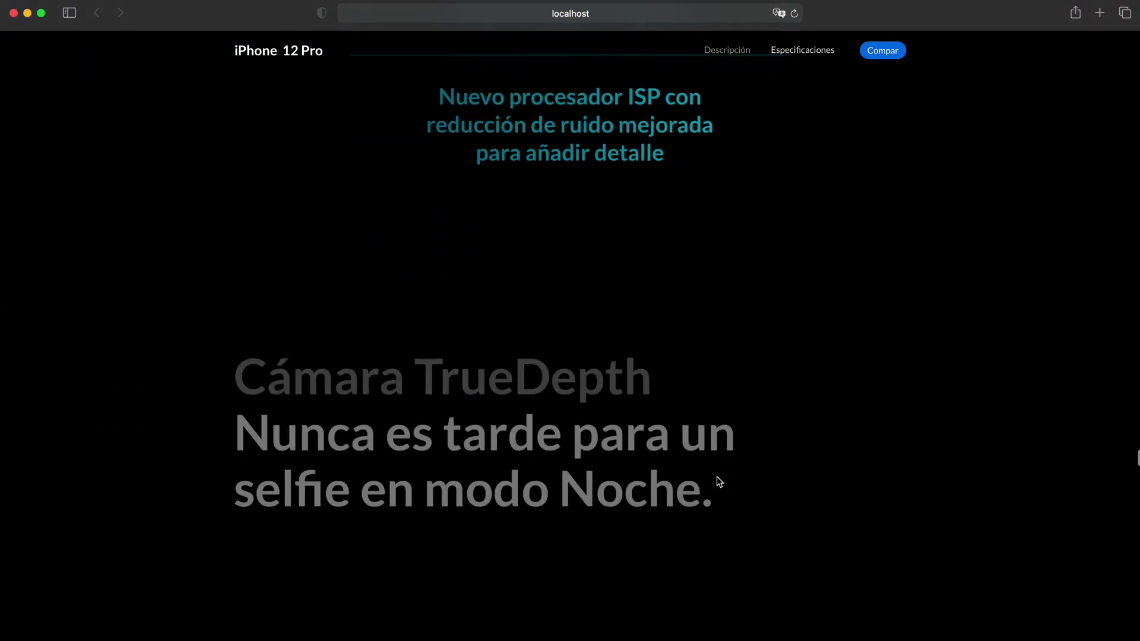
scroll(717, 482, down, 10)
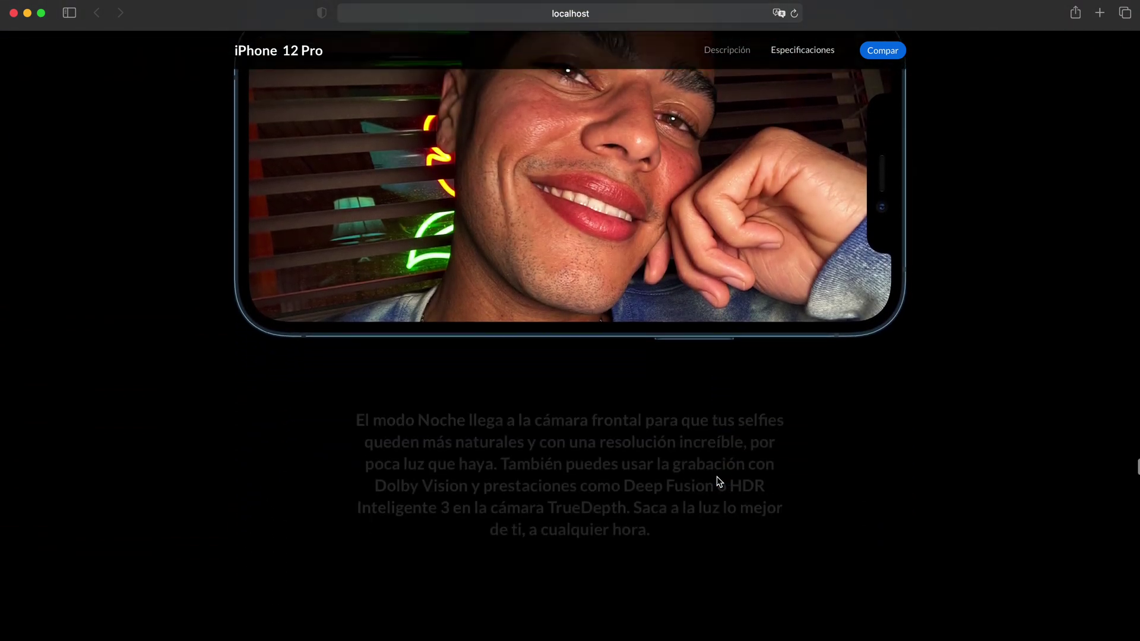
scroll(718, 482, down, 10)
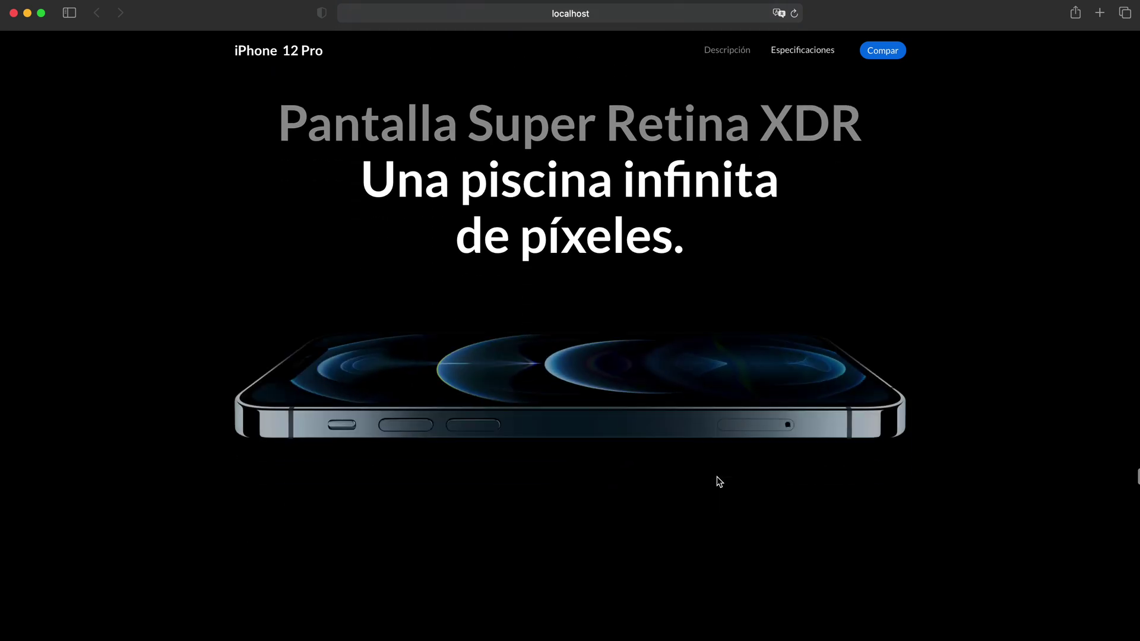
scroll(718, 482, down, 10)
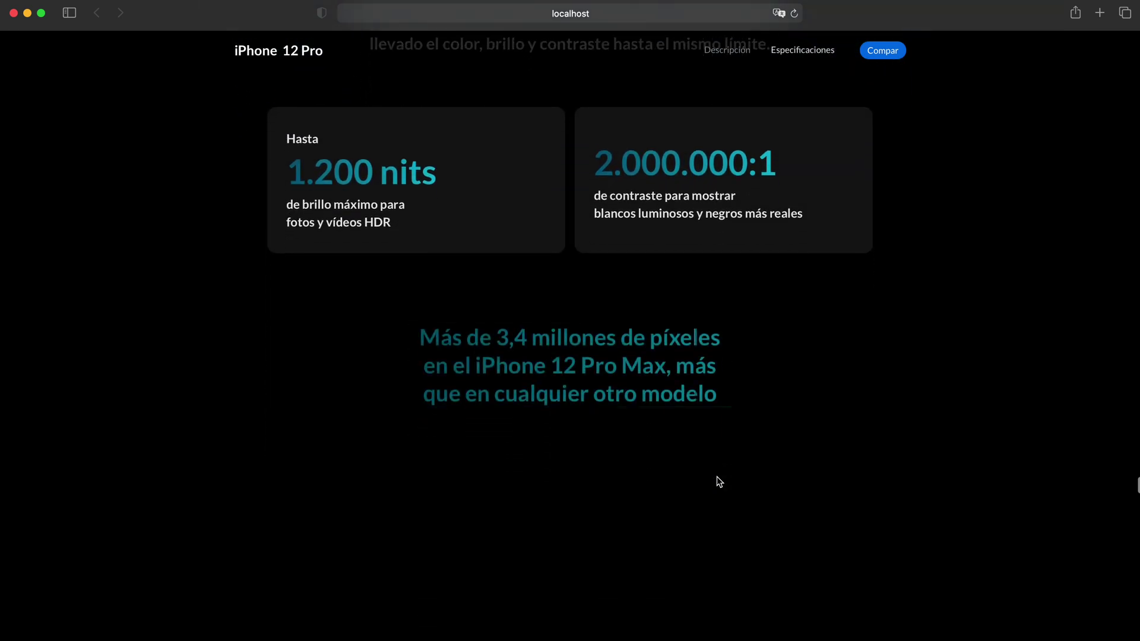
scroll(718, 477, down, 10)
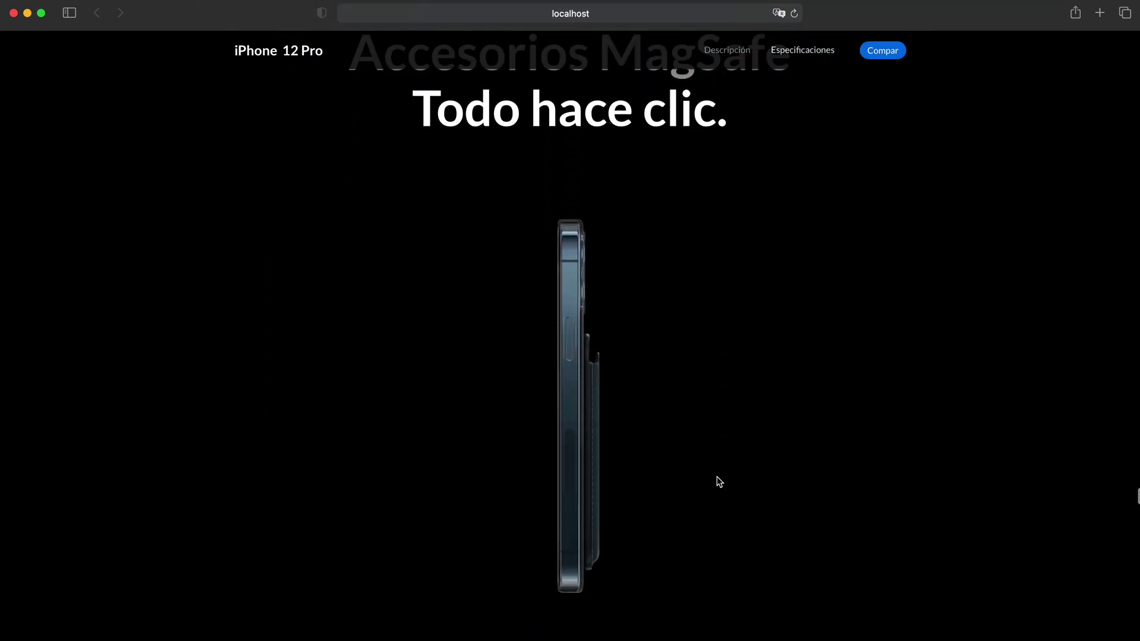
scroll(717, 478, down, 10)
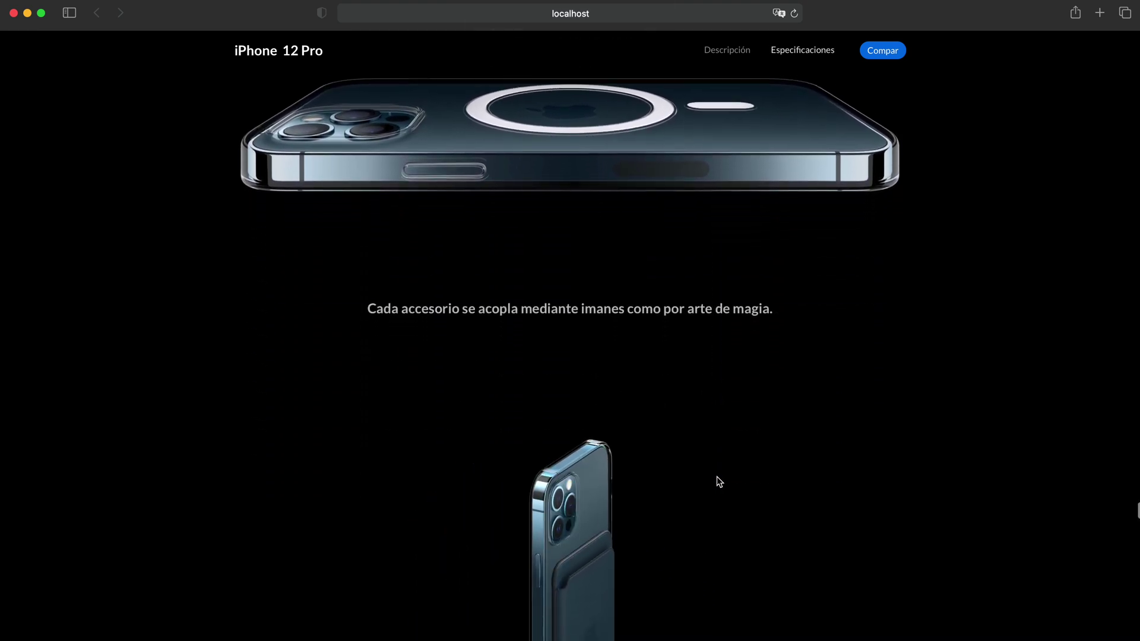
scroll(718, 477, down, 10)
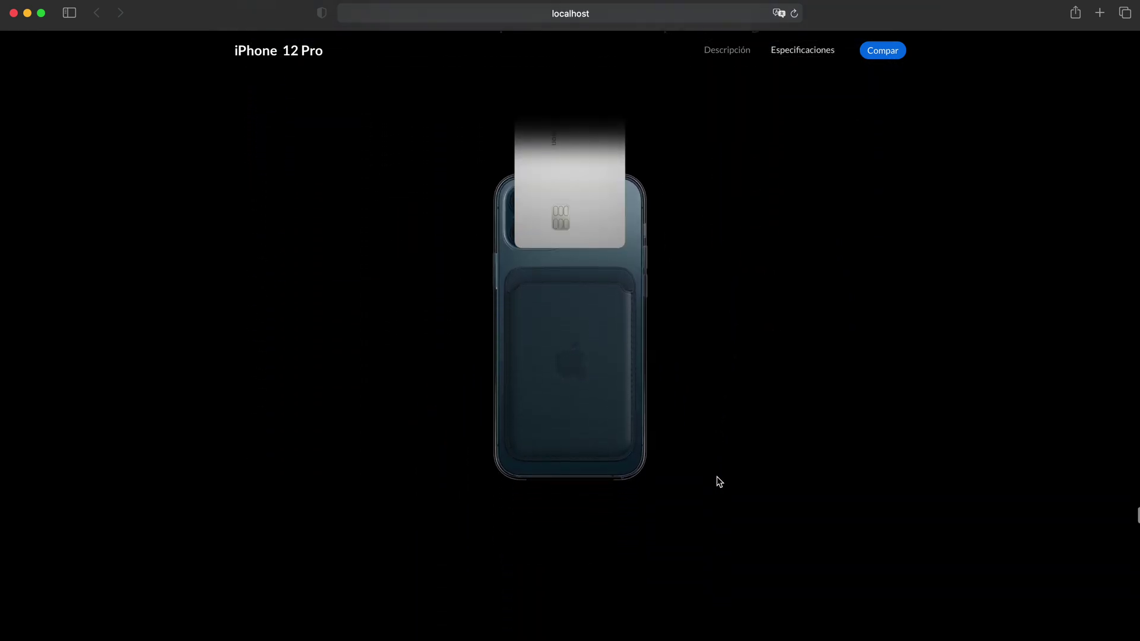
scroll(718, 476, down, 15)
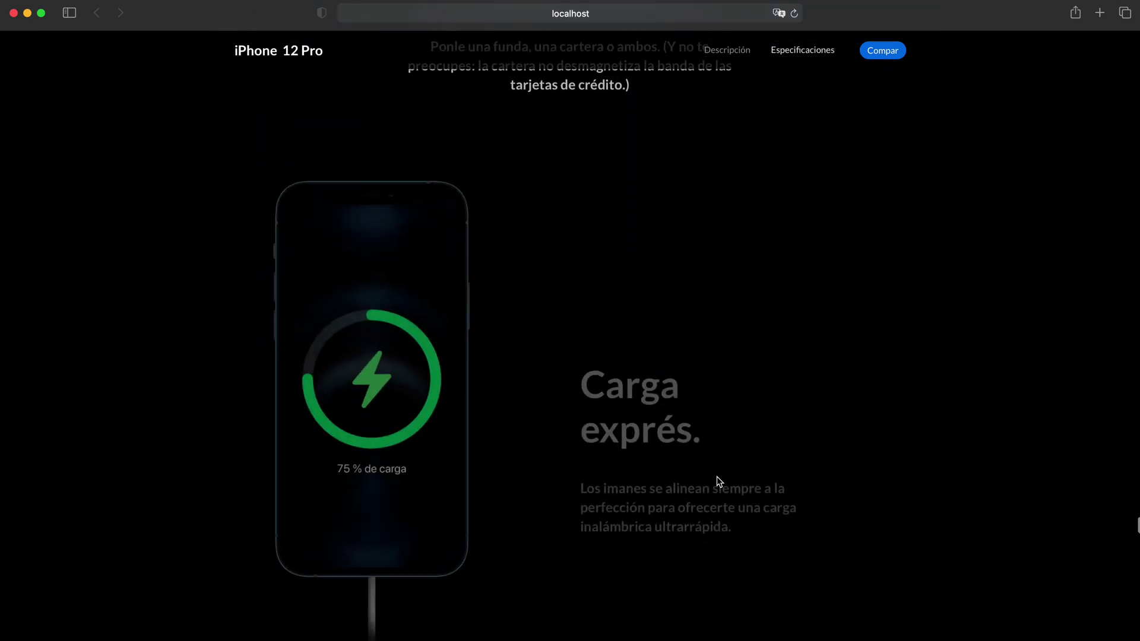
scroll(717, 476, down, 15)
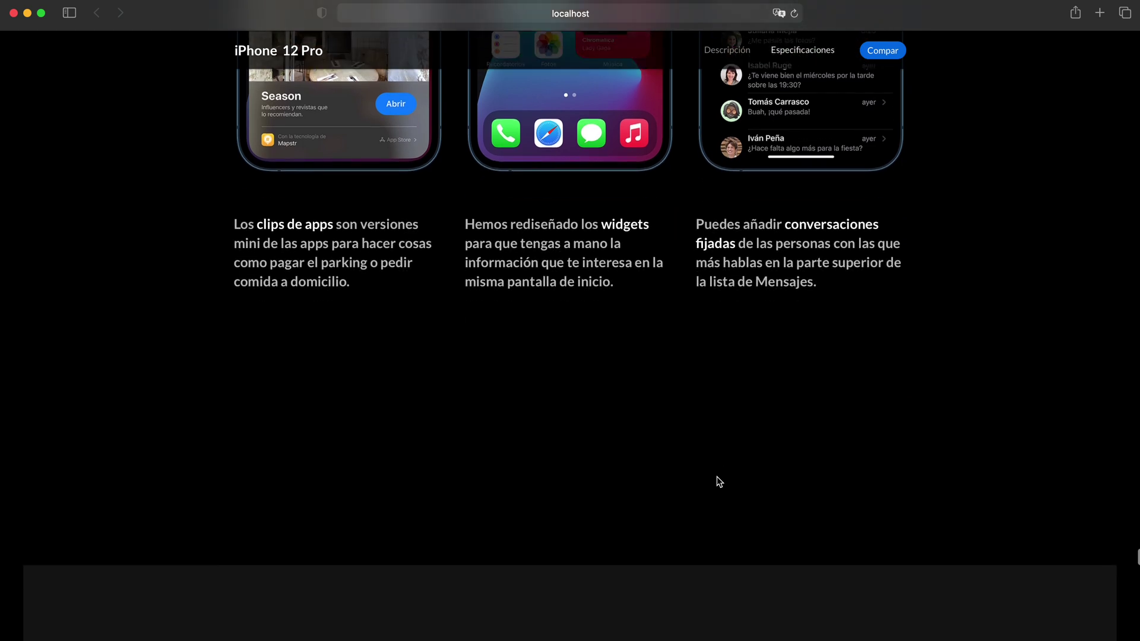
scroll(718, 477, down, 15)
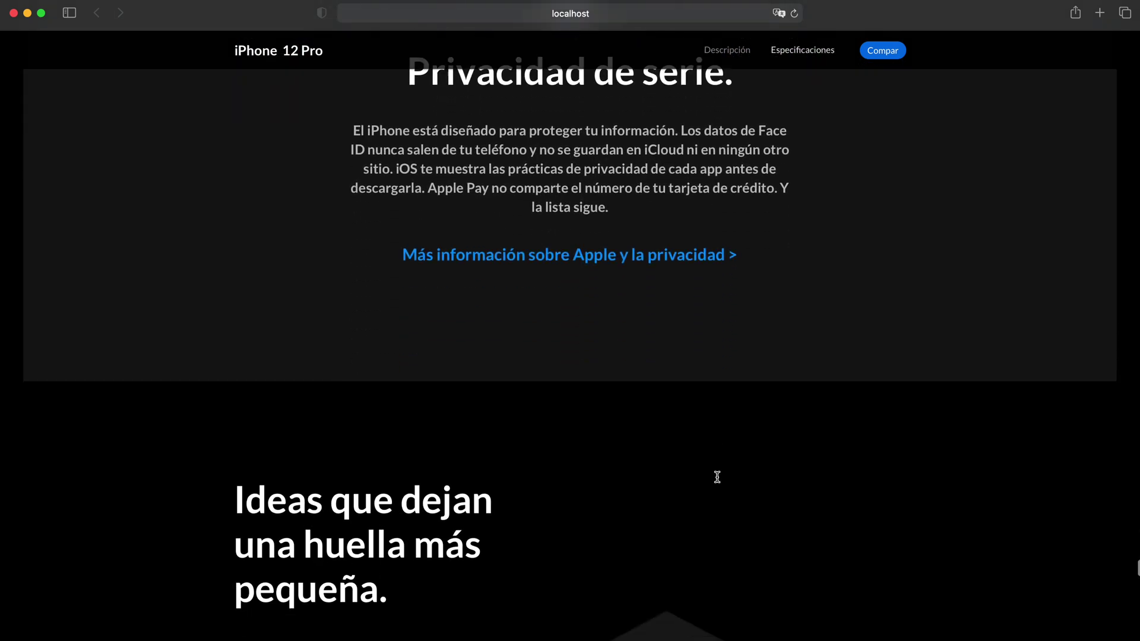
scroll(717, 477, down, 15)
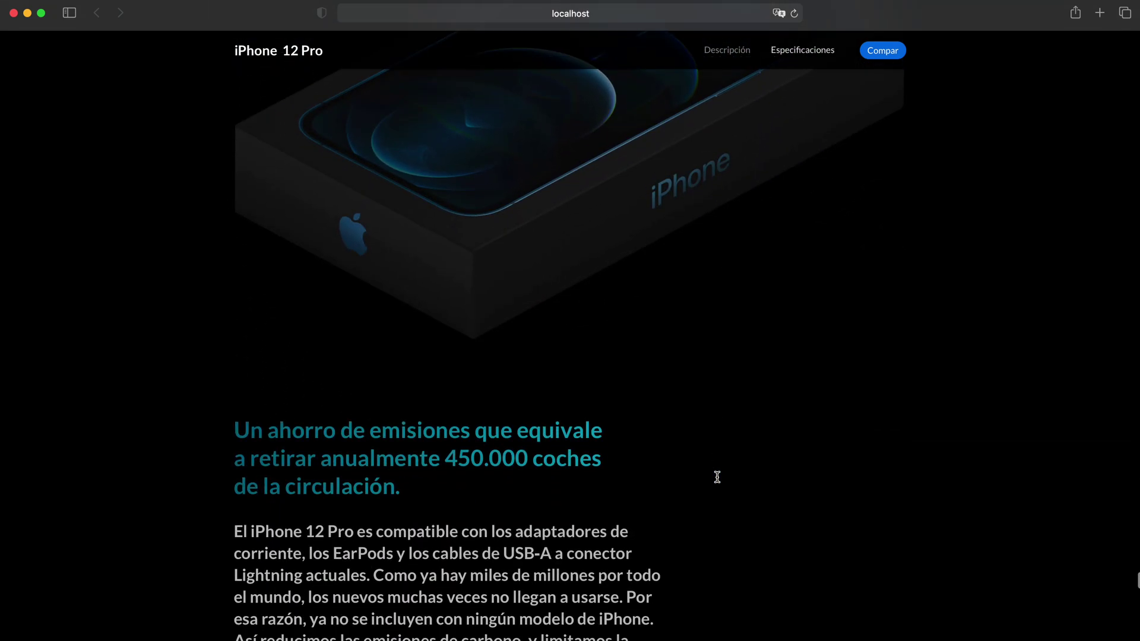
scroll(717, 477, down, 15)
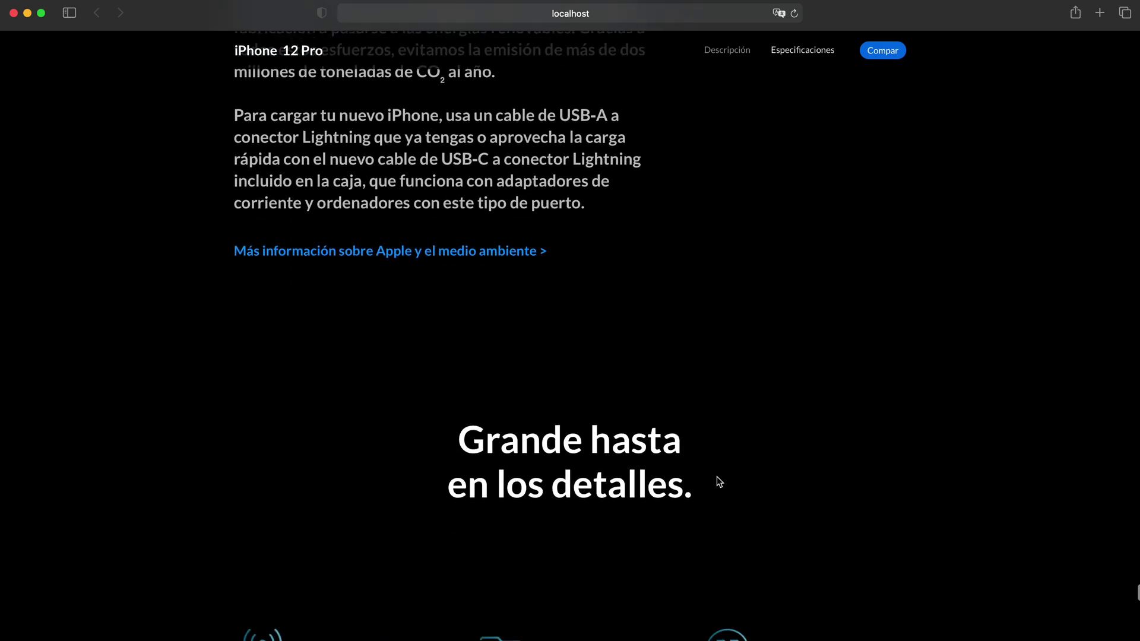
scroll(718, 479, down, 10)
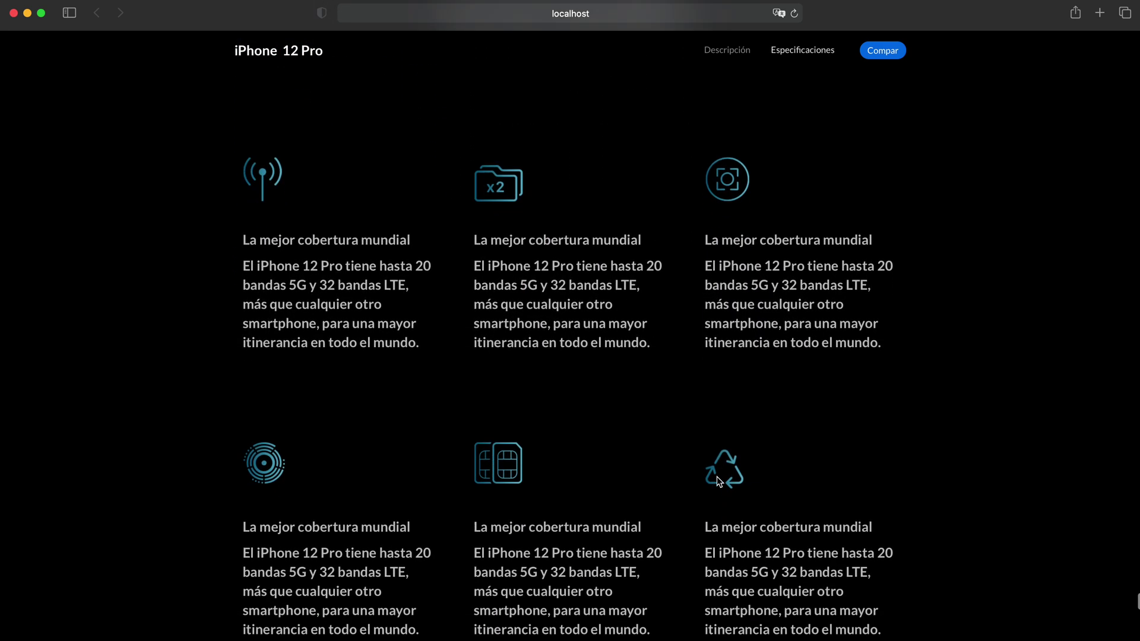
scroll(717, 479, down, 15)
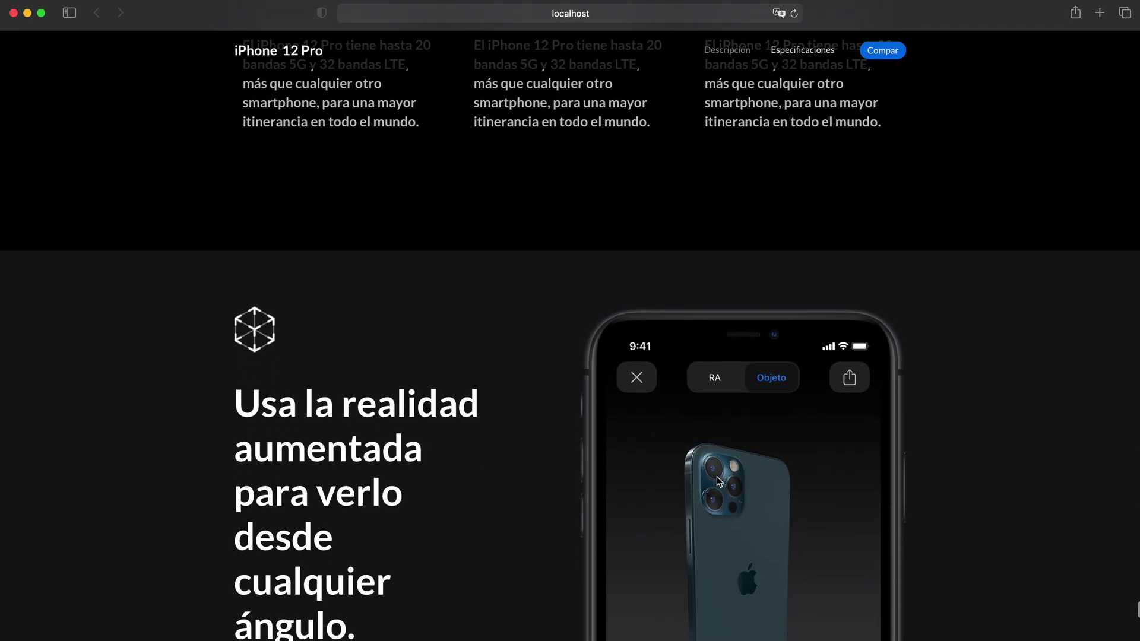
scroll(718, 480, down, 15)
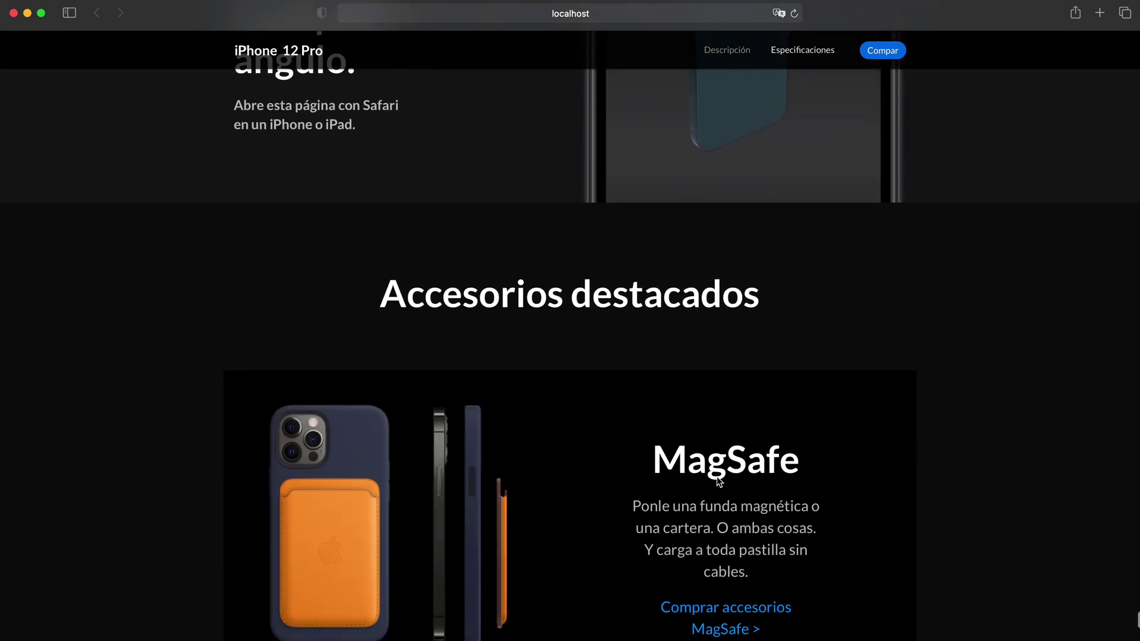
scroll(718, 479, down, 15)
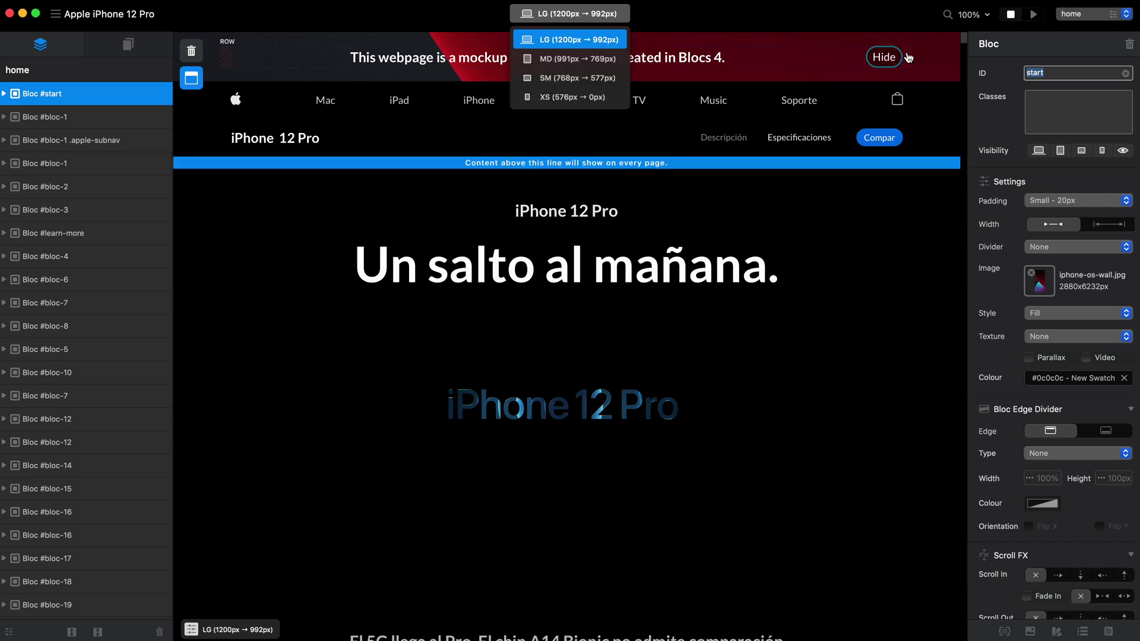
- Preview the page at XS, SM and MD breakpoints with the banner hidden and zoom at 100%
click(1033, 14)
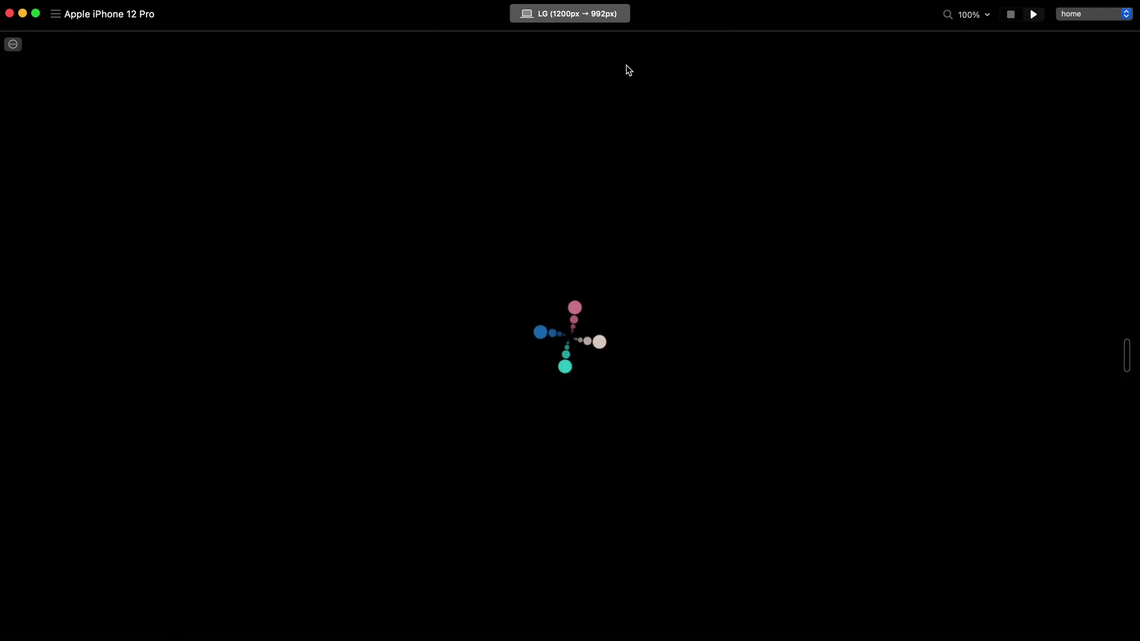
click(589, 16)
click(581, 98)
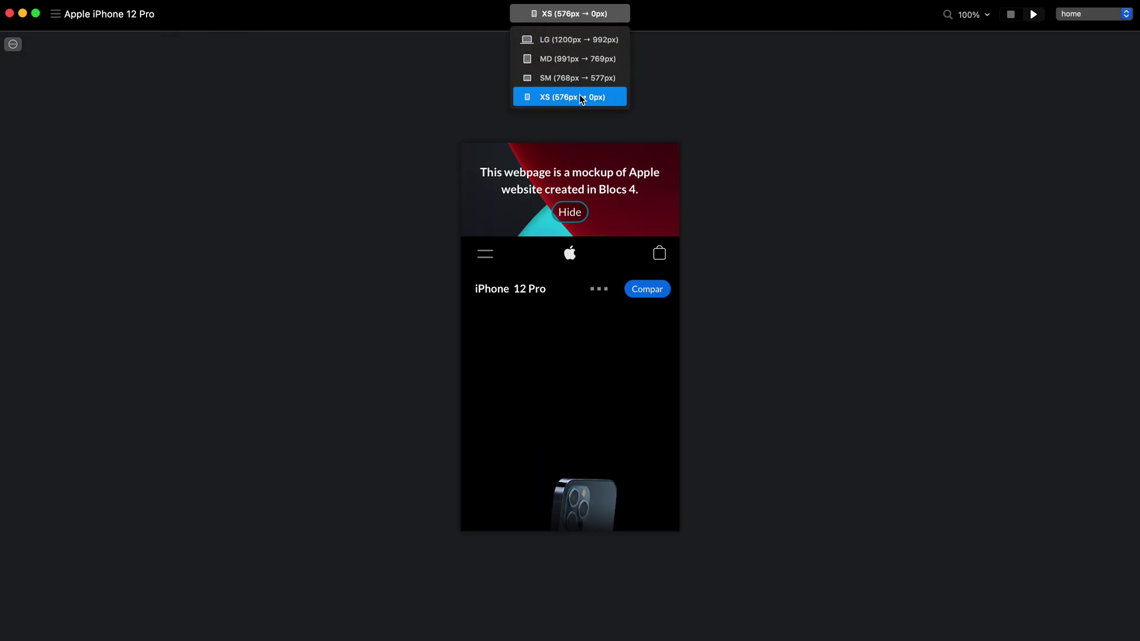
click(573, 212)
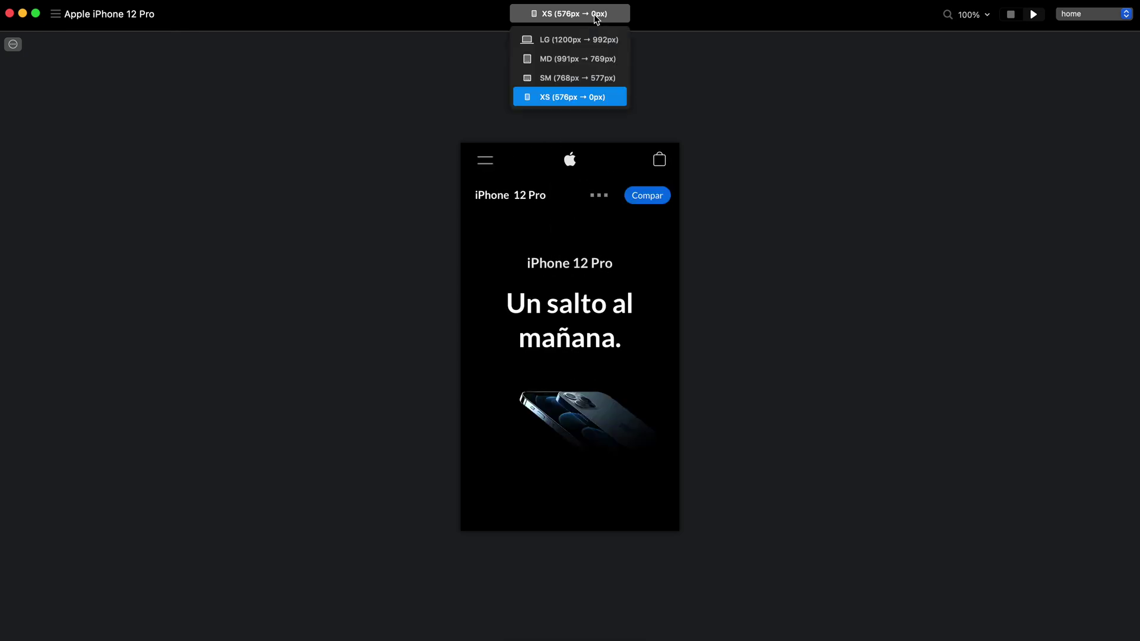
click(598, 81)
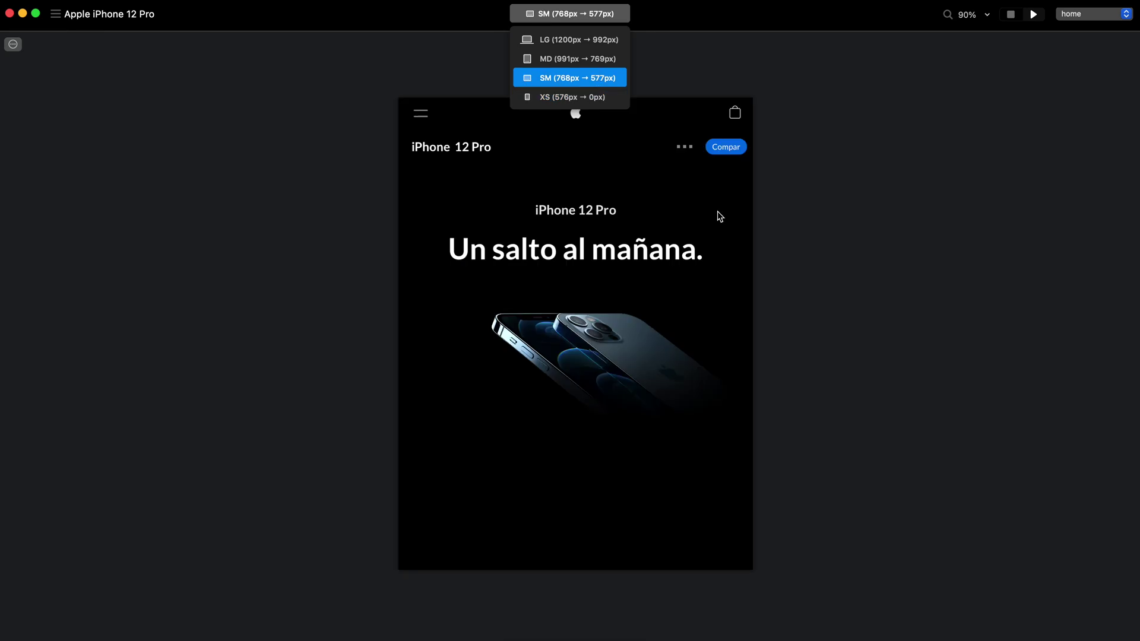
click(586, 60)
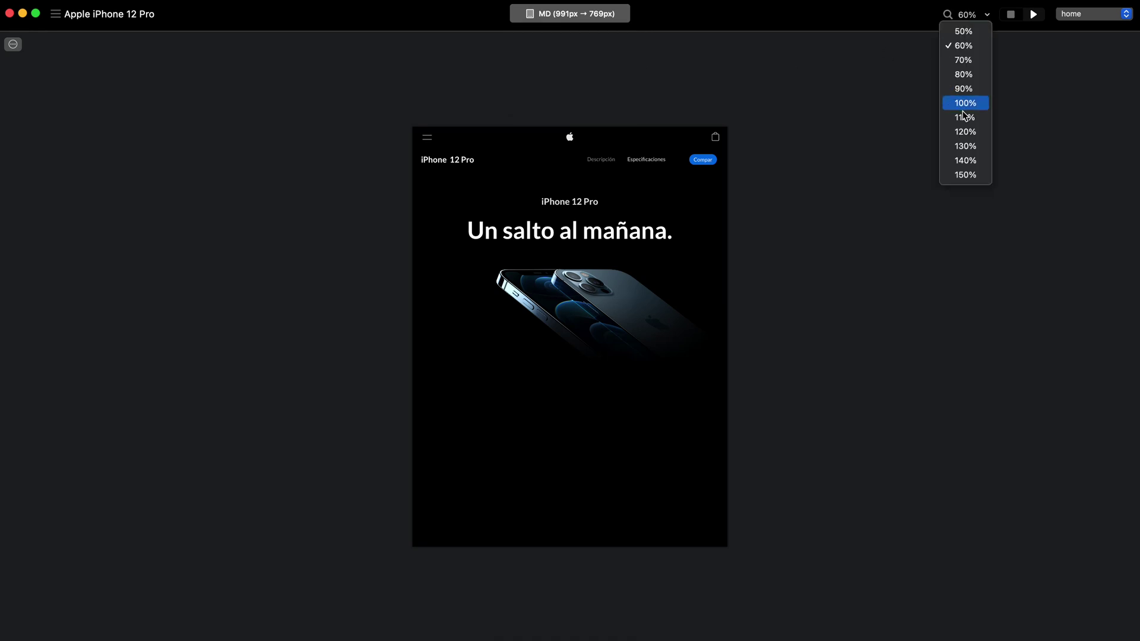
key(super+0)
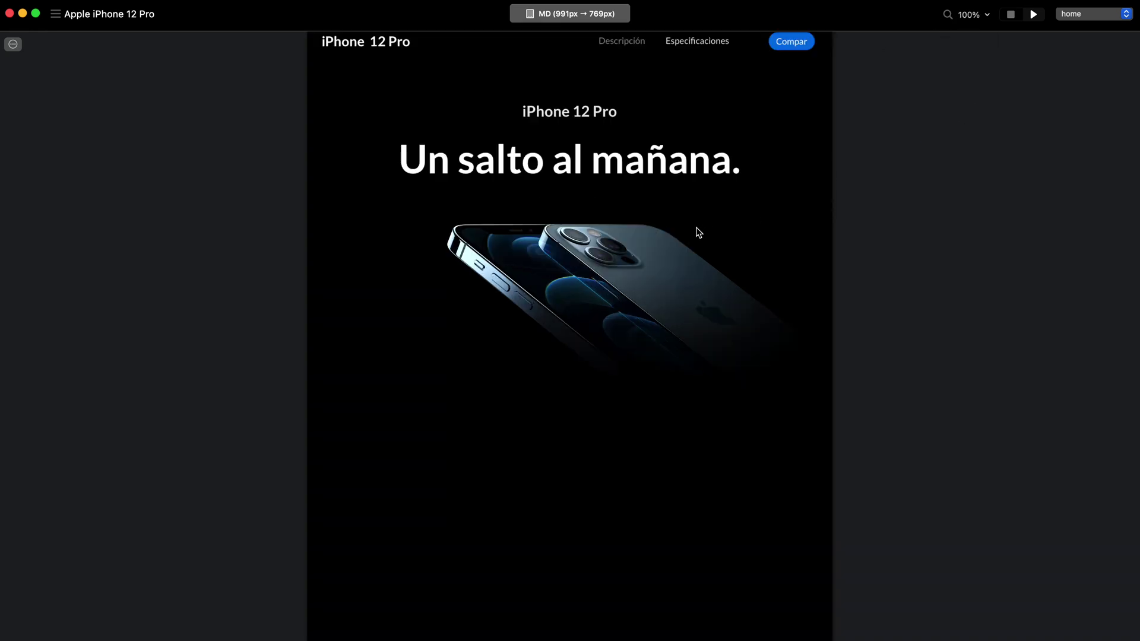
- Switch the preview to XS and scroll through the mobile layout
click(566, 97)
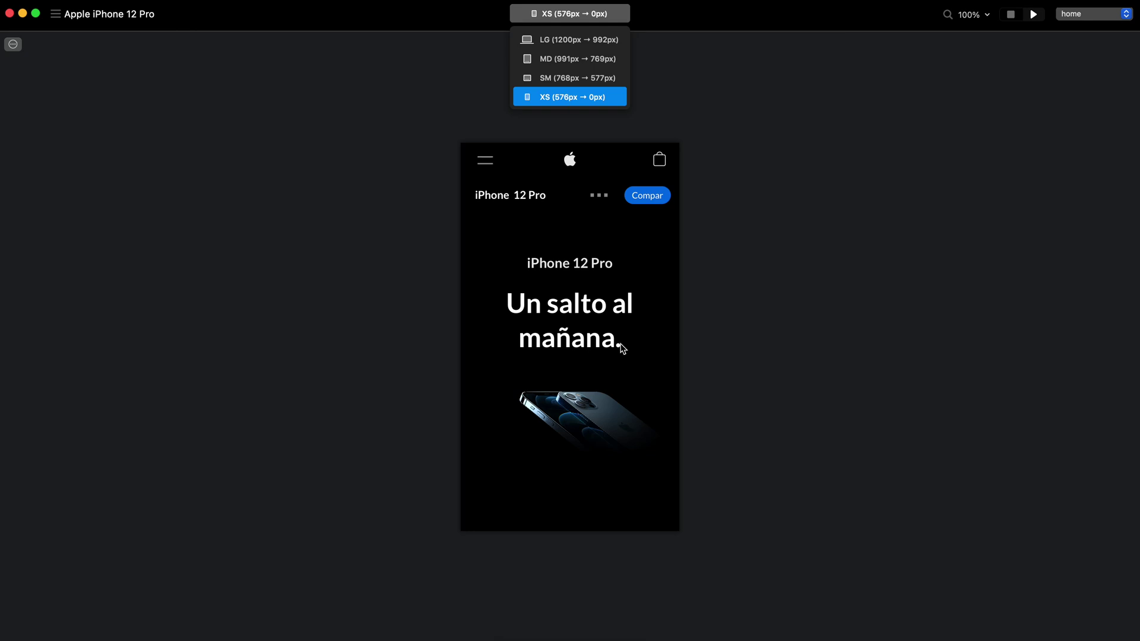
scroll(622, 347, down, 15)
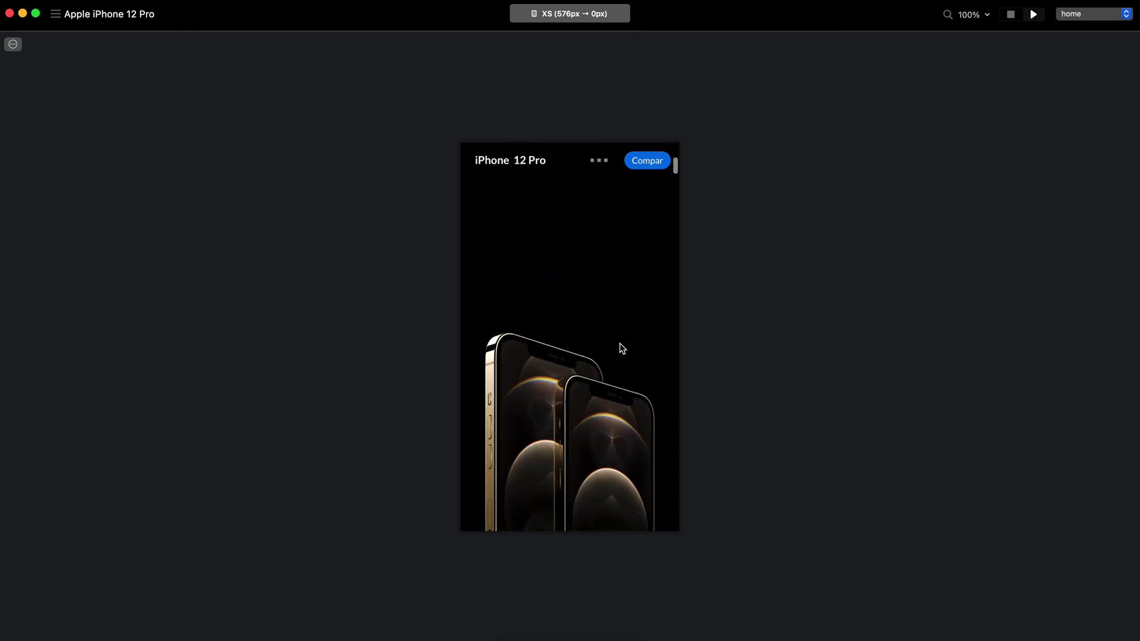
scroll(622, 347, down, 10)
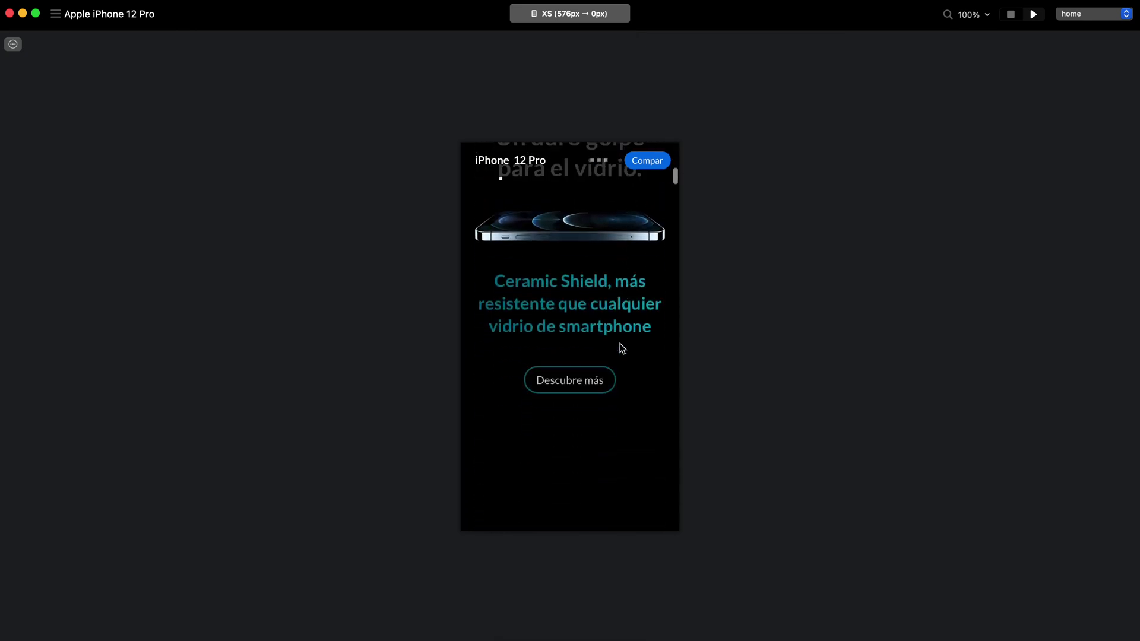
scroll(622, 348, down, 10)
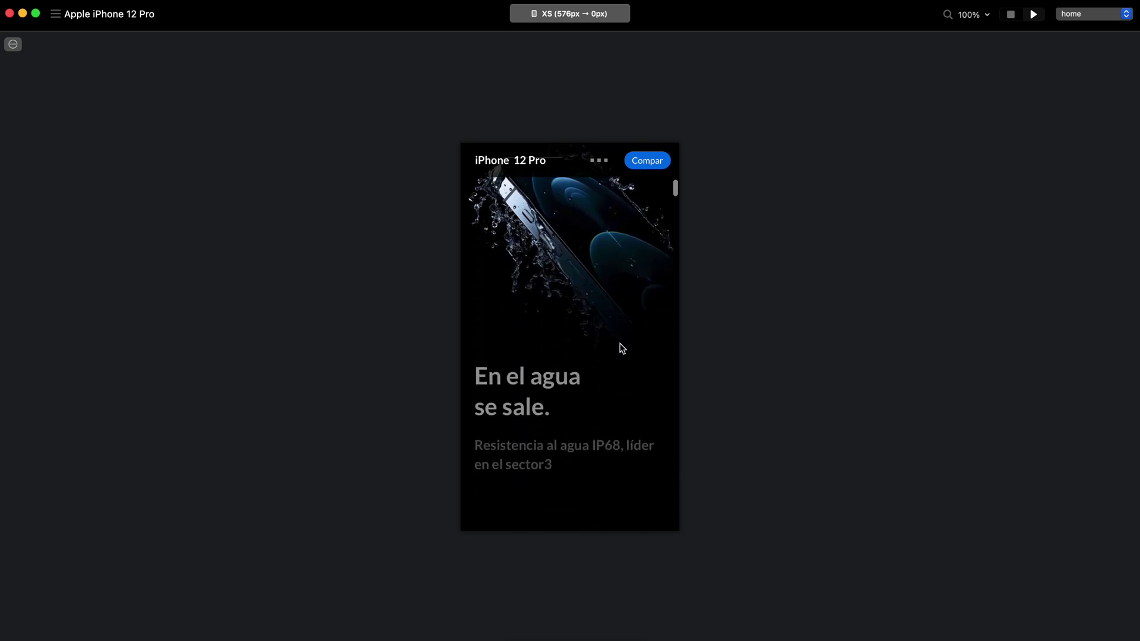
scroll(622, 348, down, 10)
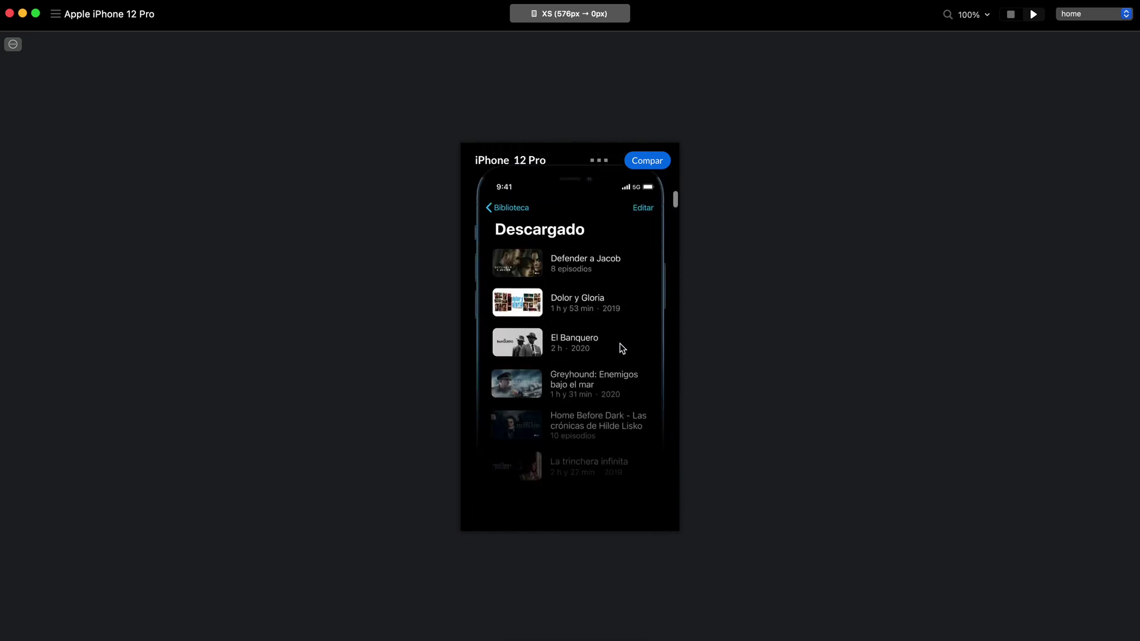
scroll(622, 348, down, 3)
scroll(621, 348, up, 8)
scroll(622, 348, down, 3)
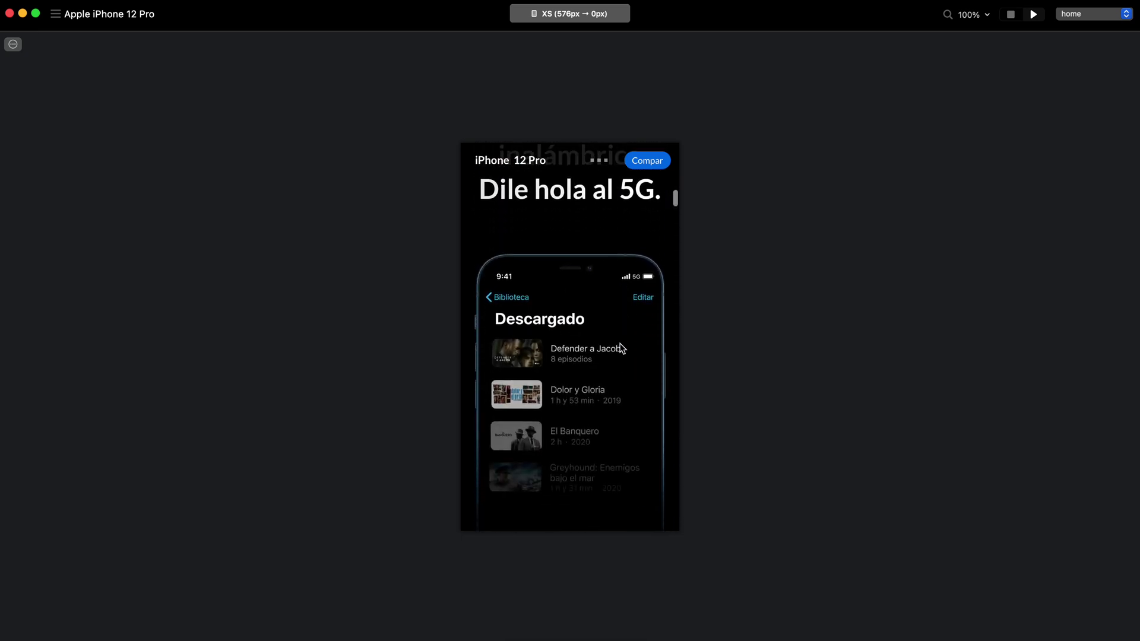
scroll(622, 348, up, 5)
- Finish scrolling the mobile page, then return to the editor at the LG (1200px → 992px) breakpoint
scroll(622, 349, down, 10)
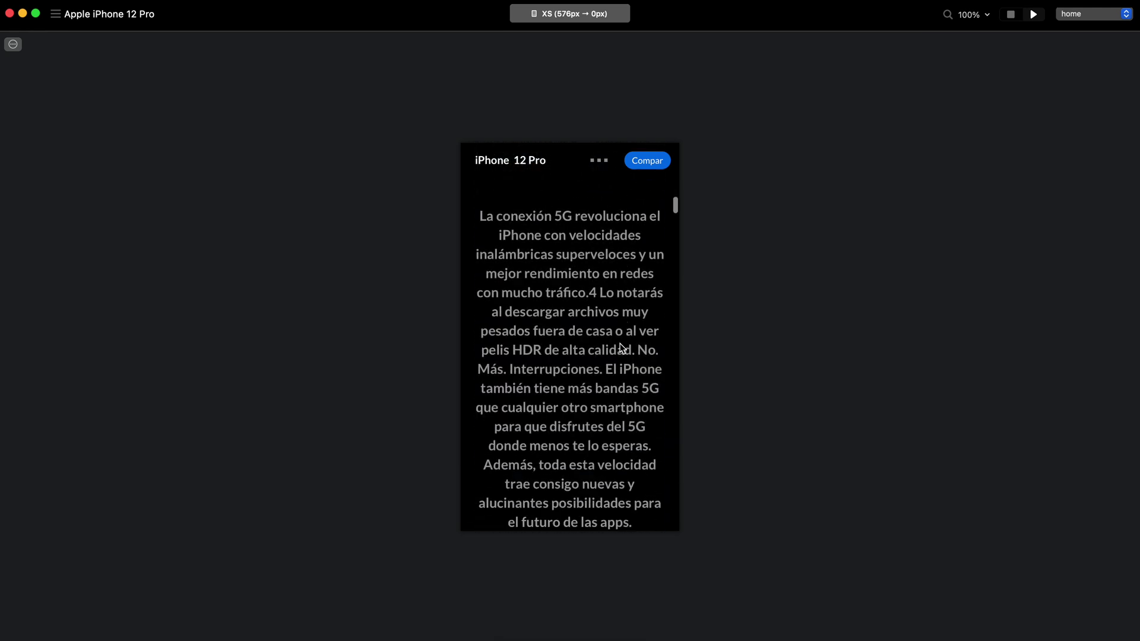
scroll(622, 348, down, 4)
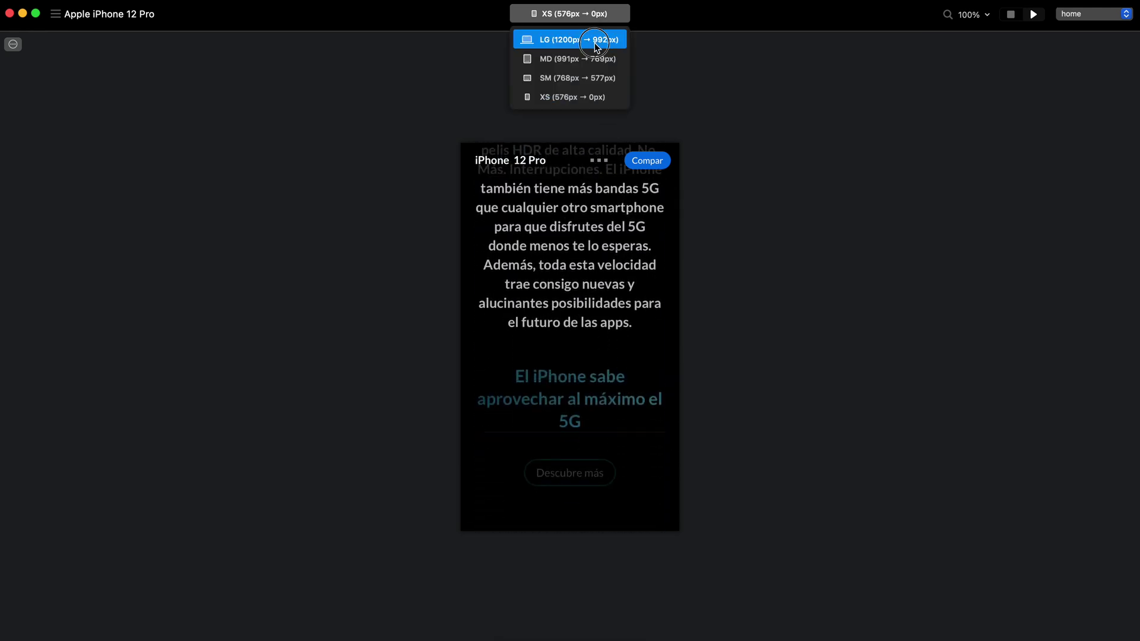
click(596, 43)
click(1011, 16)
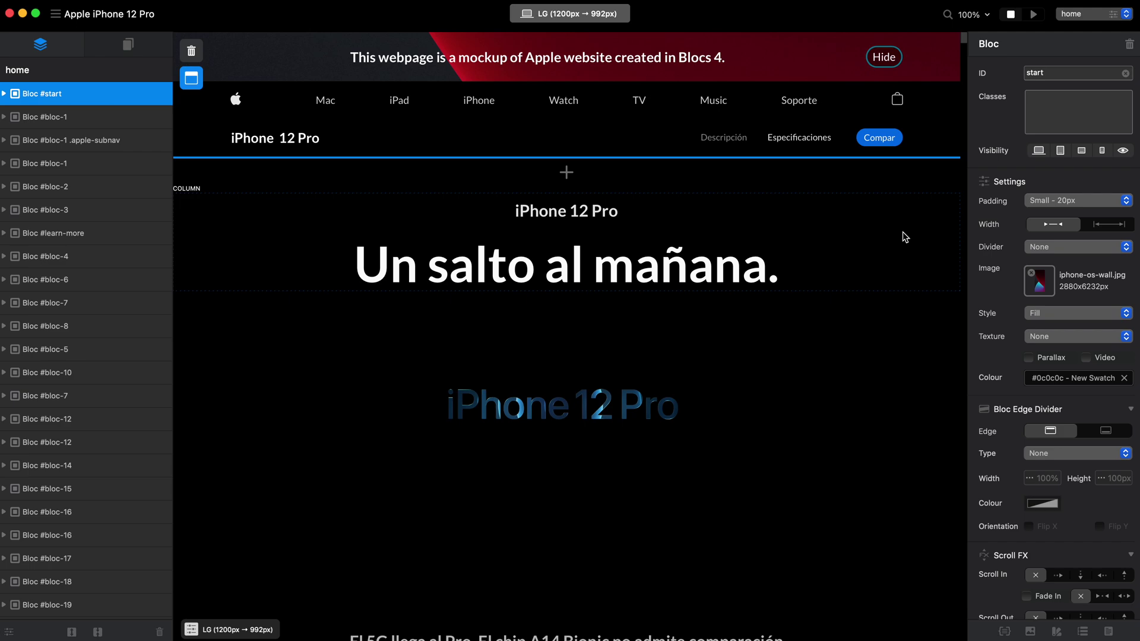
- Preview the home page at LG, watching the 'Un salto al mañana.' intro animation, then return to the editor
click(1035, 15)
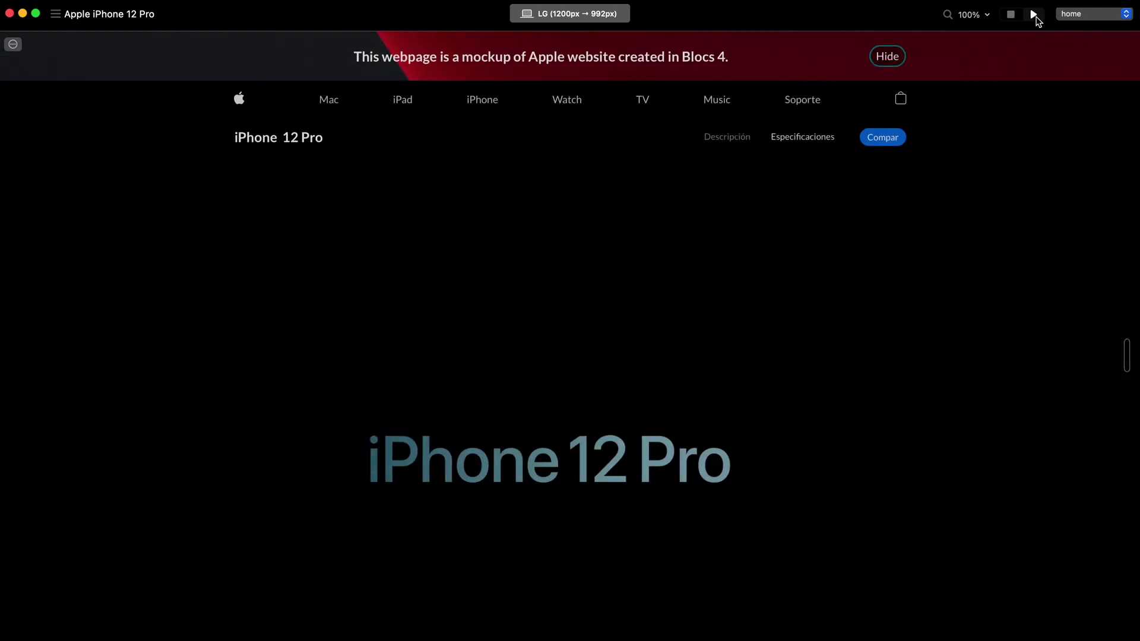
click(1013, 18)
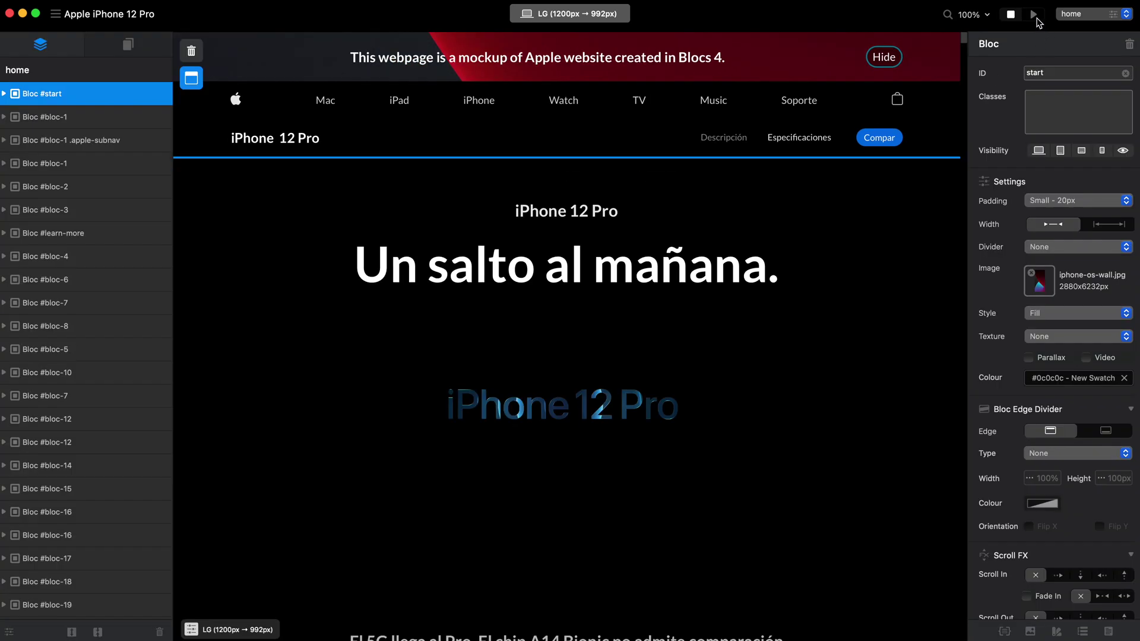
click(1035, 15)
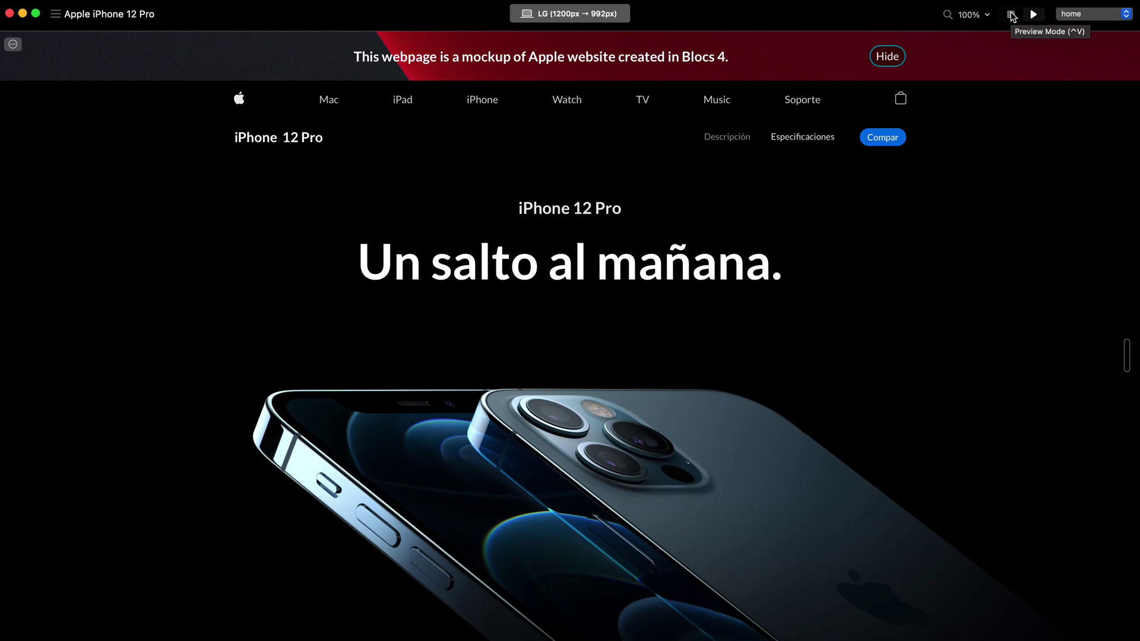
scroll(1022, 244, down, 8)
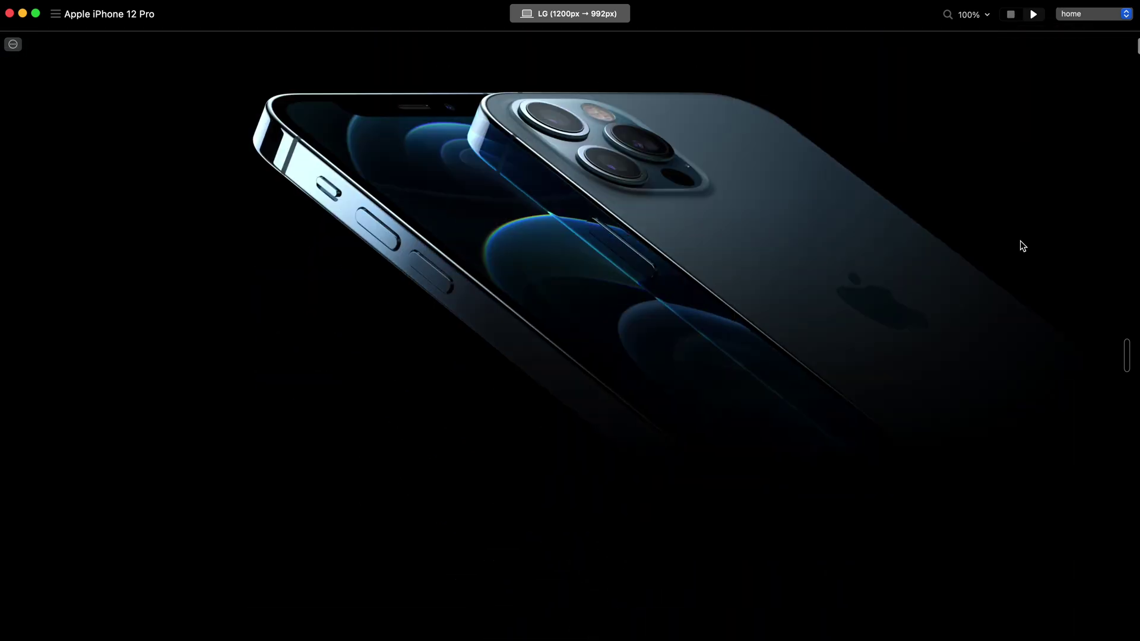
scroll(1025, 249, up, 8)
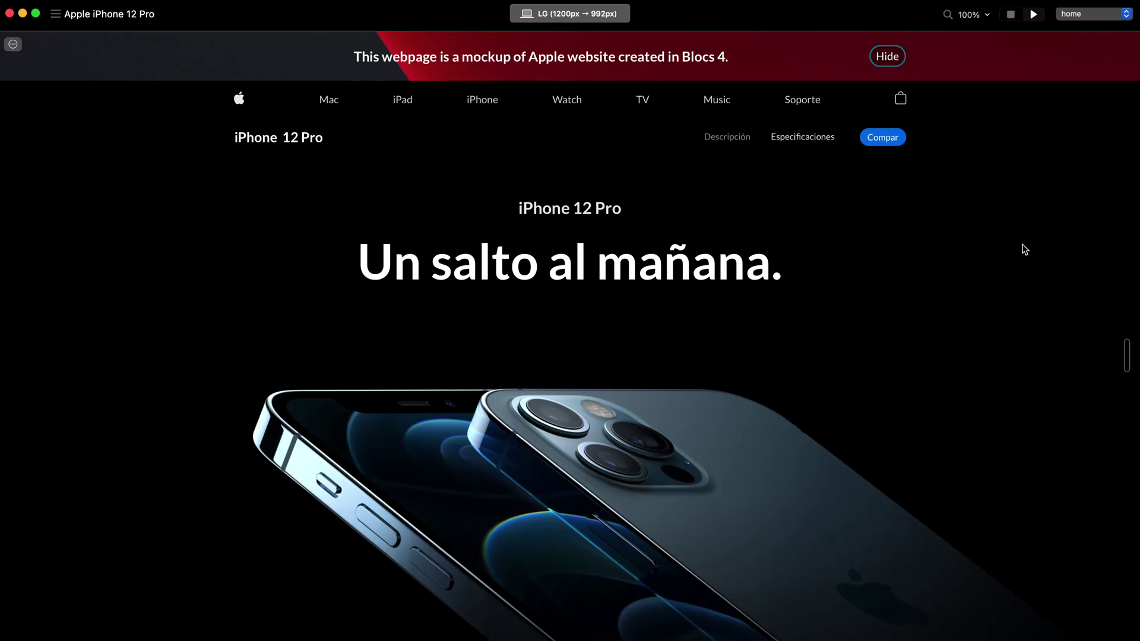
click(1011, 14)
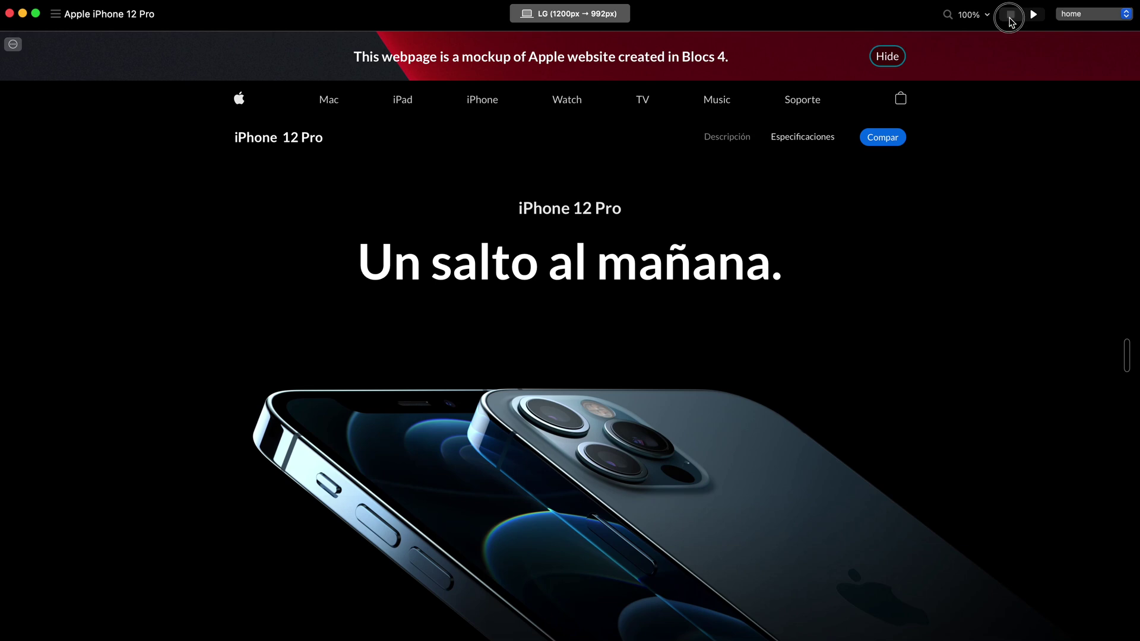